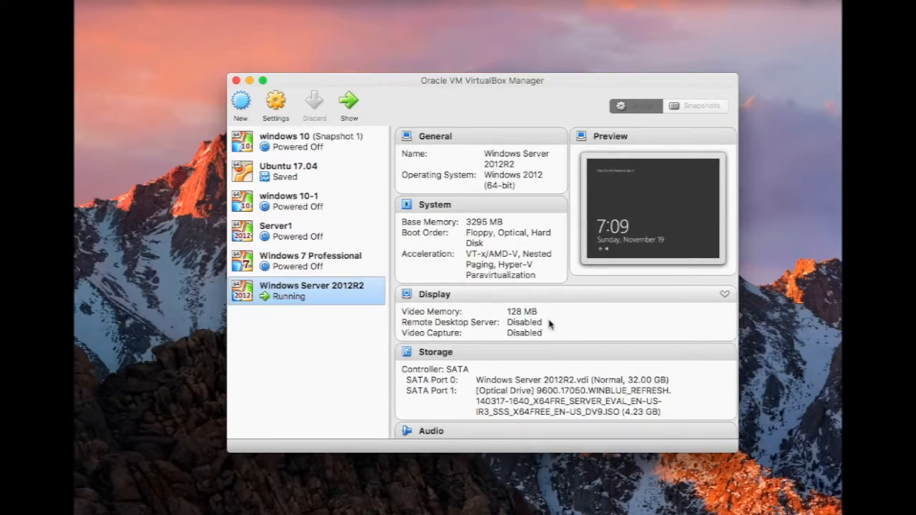
Switch to the running Windows Server 2012R2 virtual machine and send it Ctrl-Alt-Del to reach the sign-in screen
{"action": "key", "text": "ctrl+Right"}
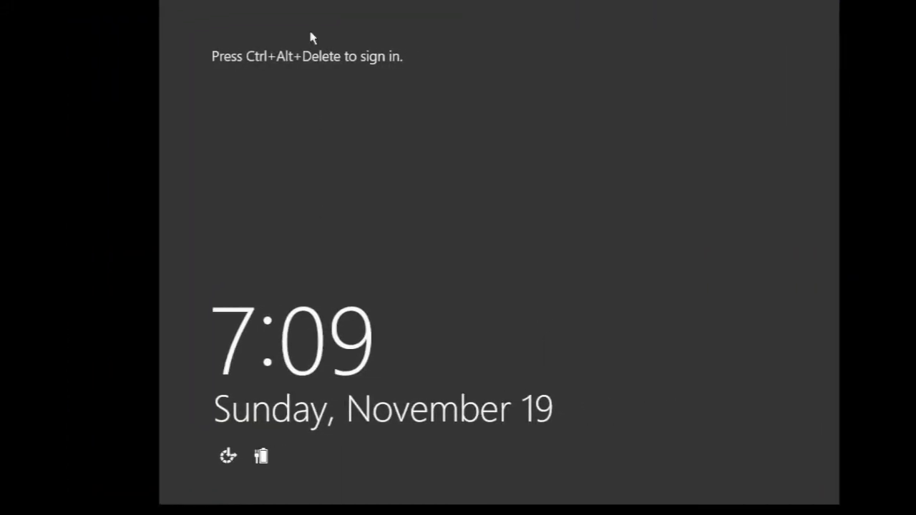
{"action": "left_click", "coordinate": [289, 1]}
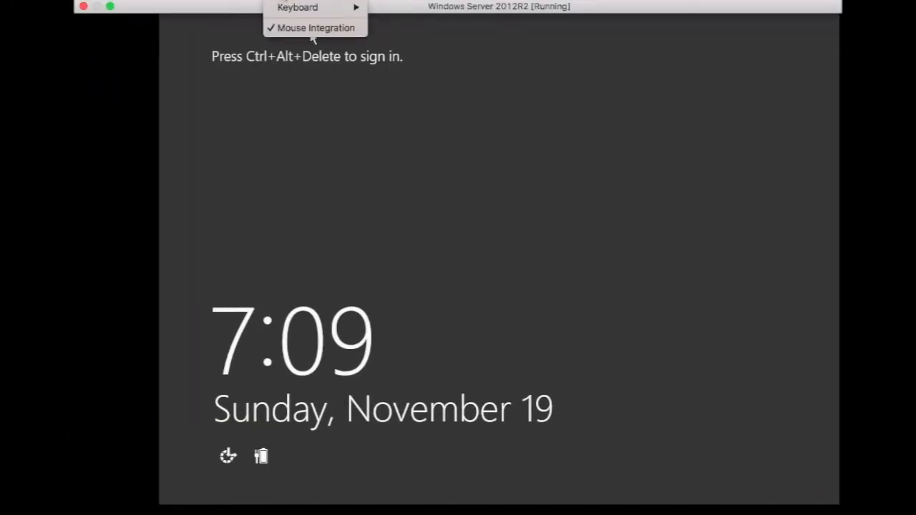
{"action": "mouse_move", "coordinate": [296, 7]}
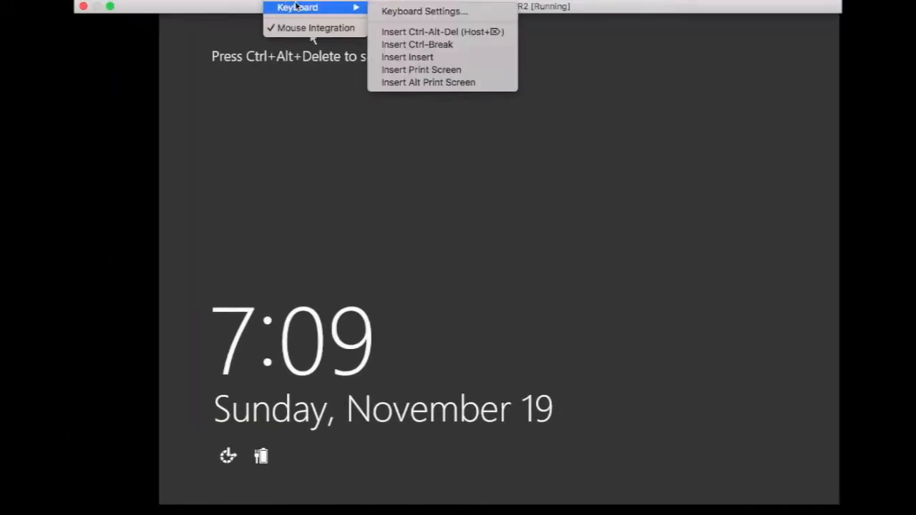
{"action": "left_click", "coordinate": [436, 31]}
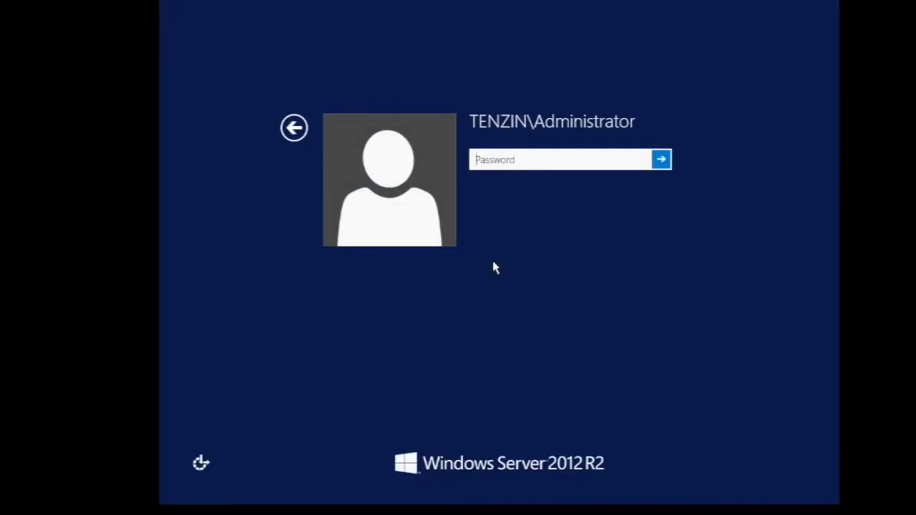
Enter the Administrator account password, correcting the first entry, and sign in to the server
{"action": "type", "text": "•••••••••••"}
{"action": "key", "text": "BackSpace"}
{"action": "key", "text": "BackSpace"}
{"action": "key", "text": "BackSpace"}
{"action": "key", "text": "BackSpace"}
{"action": "key", "text": "BackSpace"}
{"action": "key", "text": "BackSpace"}
{"action": "key", "text": "BackSpace"}
{"action": "key", "text": "BackSpace"}
{"action": "key", "text": "BackSpace"}
{"action": "key", "text": "BackSpace"}
{"action": "key", "text": "BackSpace"}
{"action": "type", "text": "•••••••••"}
{"action": "key", "text": "Return"}
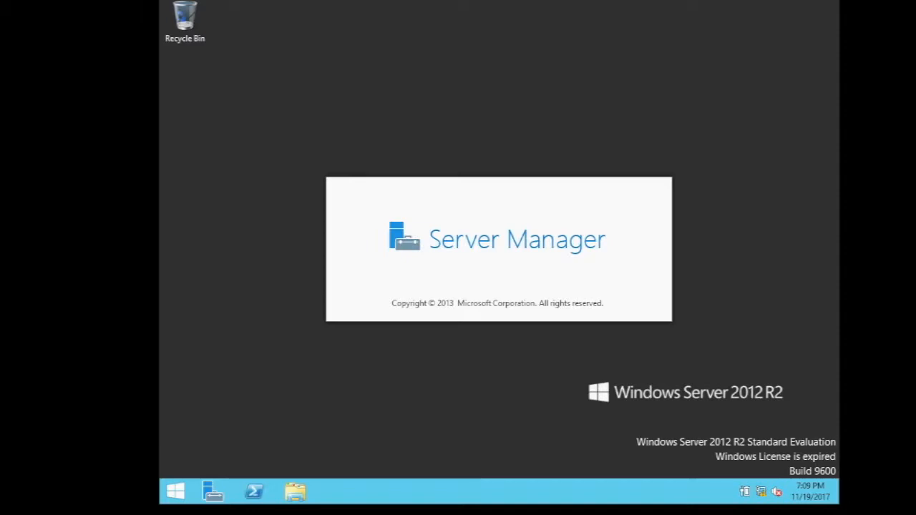
Examine the local server's properties and the Ethernet adapter's IPv4 settings, including its static IP address and preferred DNS server
{"action": "left_click", "coordinate": [260, 135]}
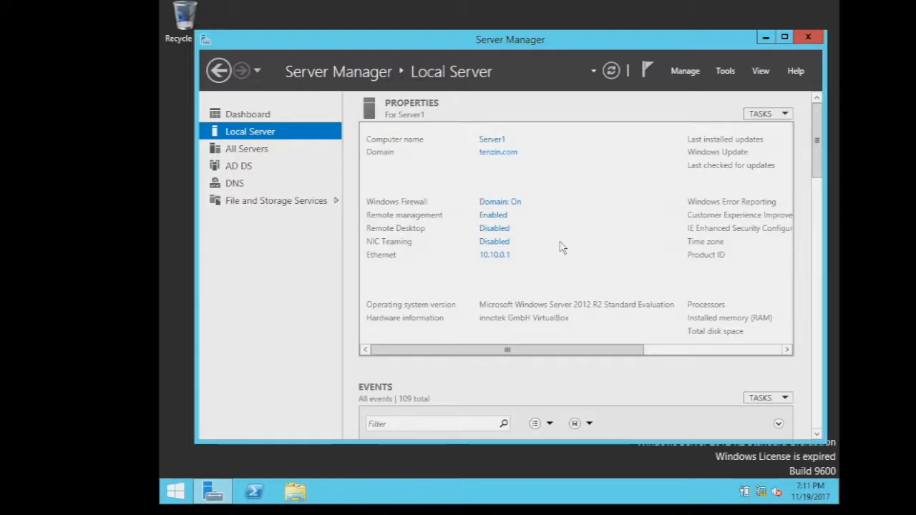
{"action": "right_click", "coordinate": [762, 494]}
{"action": "left_click", "coordinate": [762, 482]}
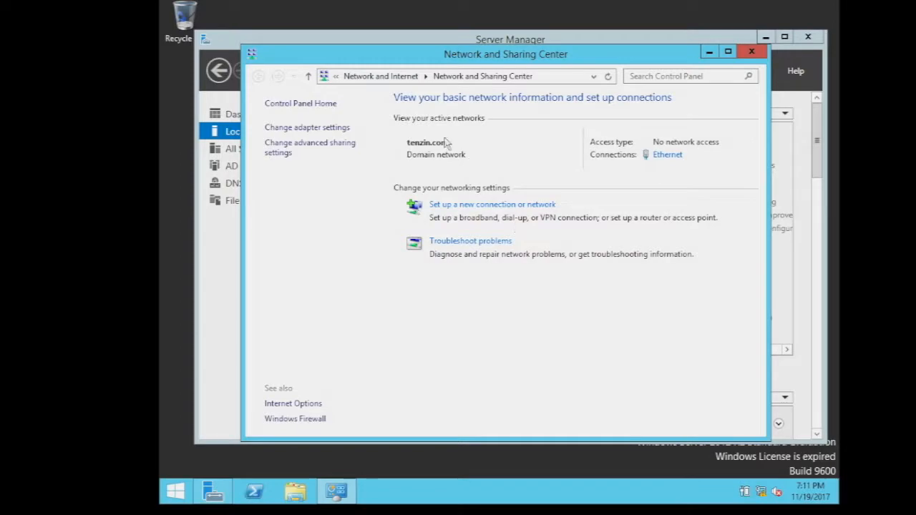
{"action": "left_click", "coordinate": [304, 129]}
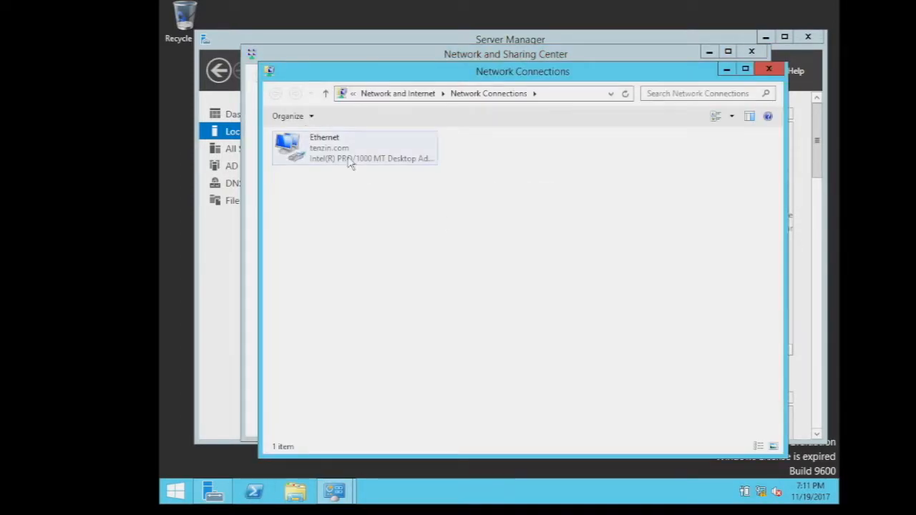
{"action": "double_click", "coordinate": [348, 159]}
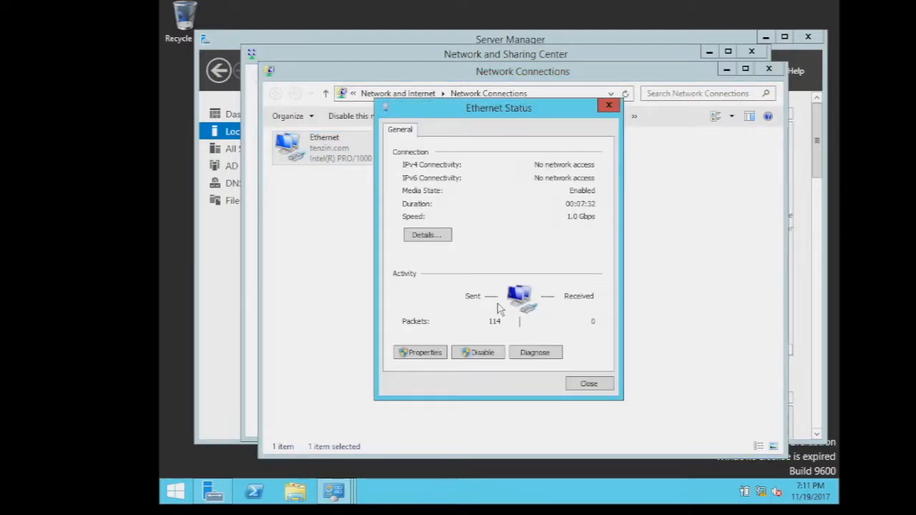
{"action": "left_click", "coordinate": [420, 352]}
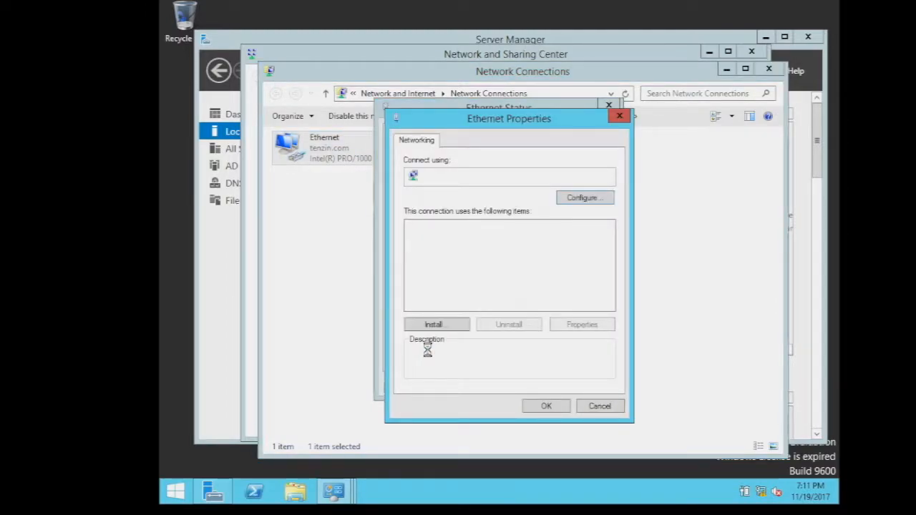
{"action": "left_click", "coordinate": [462, 296]}
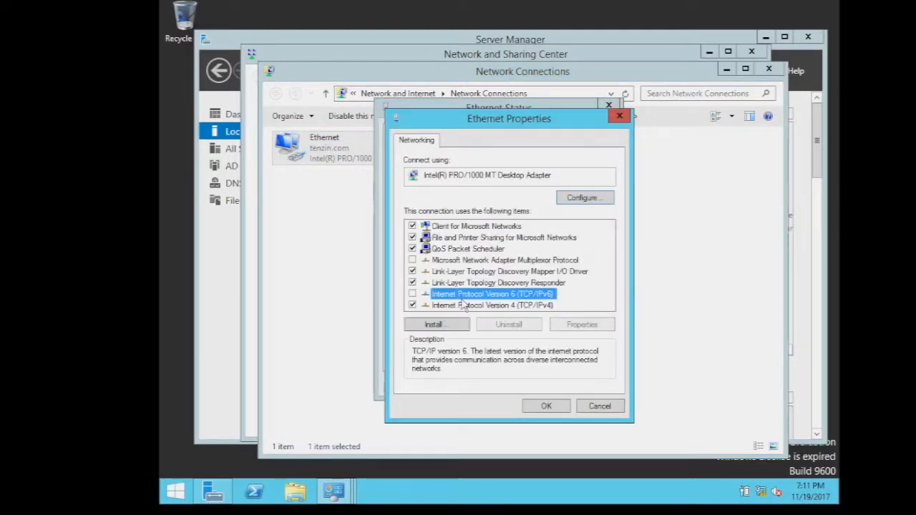
{"action": "left_click", "coordinate": [464, 305]}
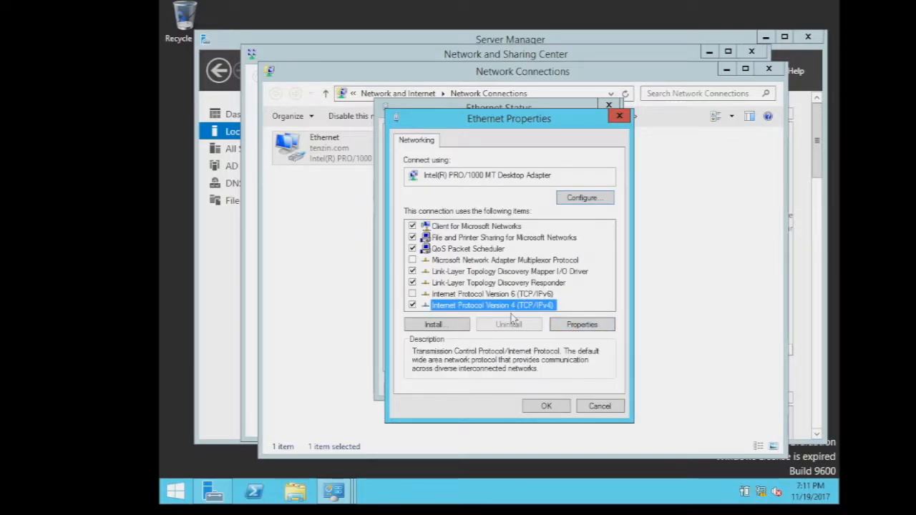
{"action": "left_click", "coordinate": [581, 324]}
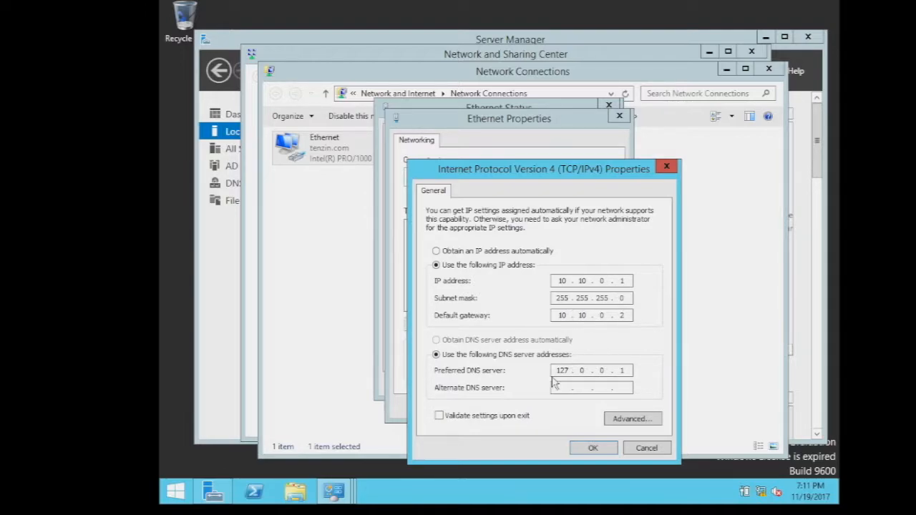
{"action": "left_click_drag", "start_coordinate": [559, 370], "coordinate": [665, 373]}
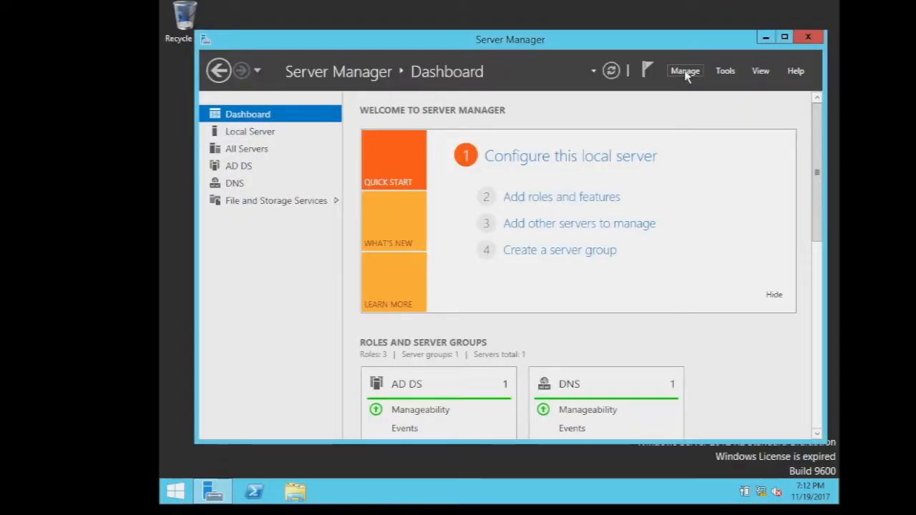
Start adding roles and features, using a role-based or feature-based installation with Server1 from the server pool as destination
{"action": "left_click", "coordinate": [687, 74]}
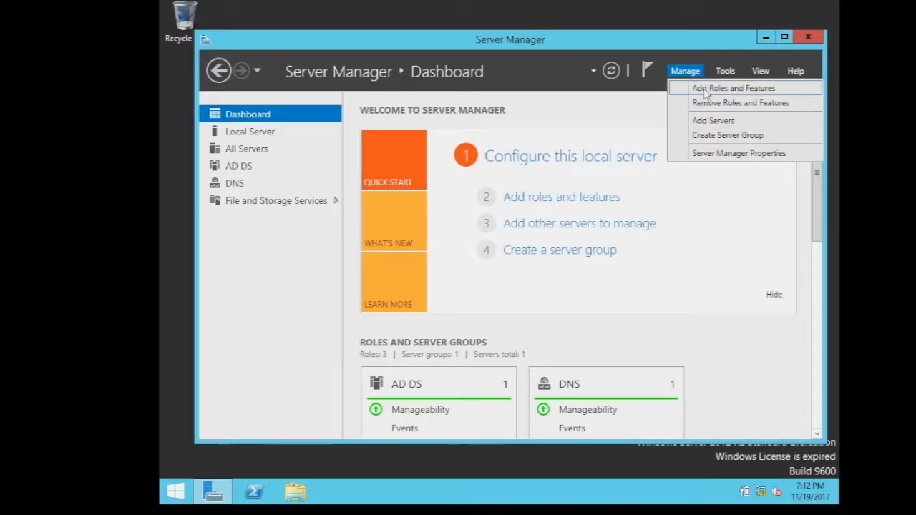
{"action": "left_click", "coordinate": [705, 91]}
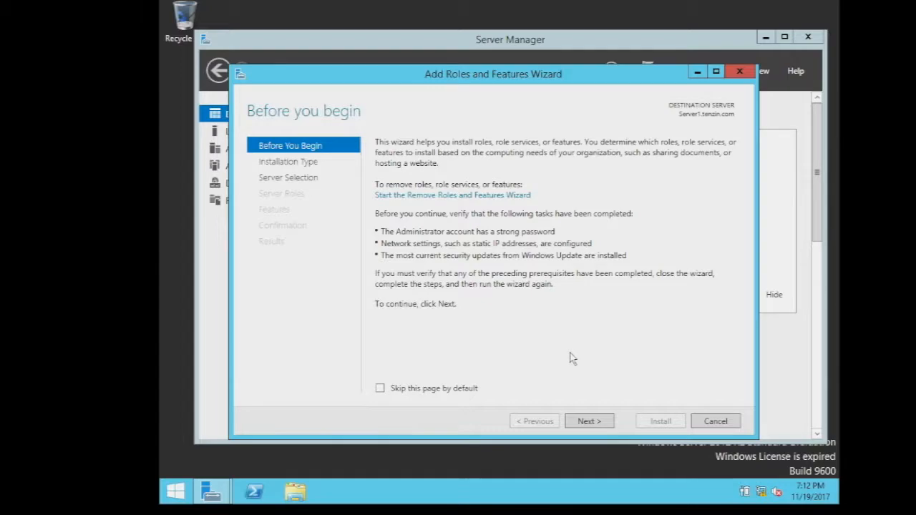
{"action": "left_click", "coordinate": [588, 421]}
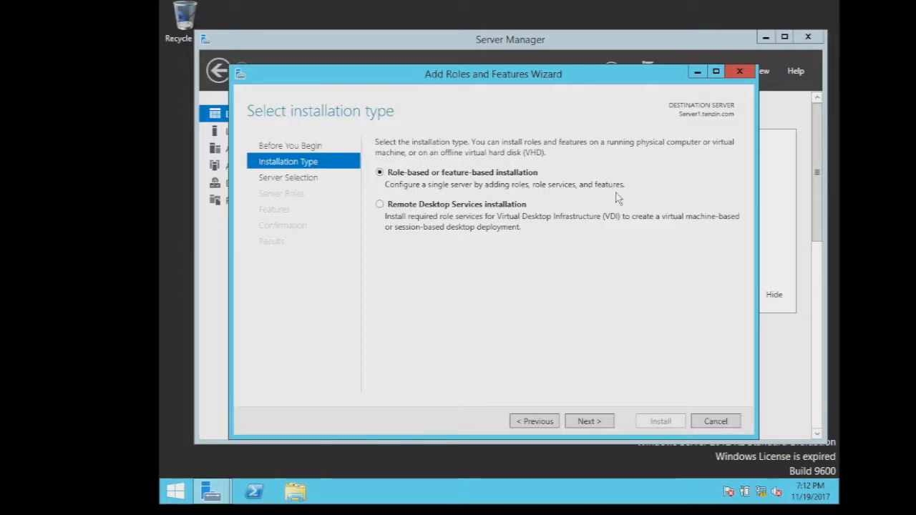
{"action": "left_click", "coordinate": [589, 422]}
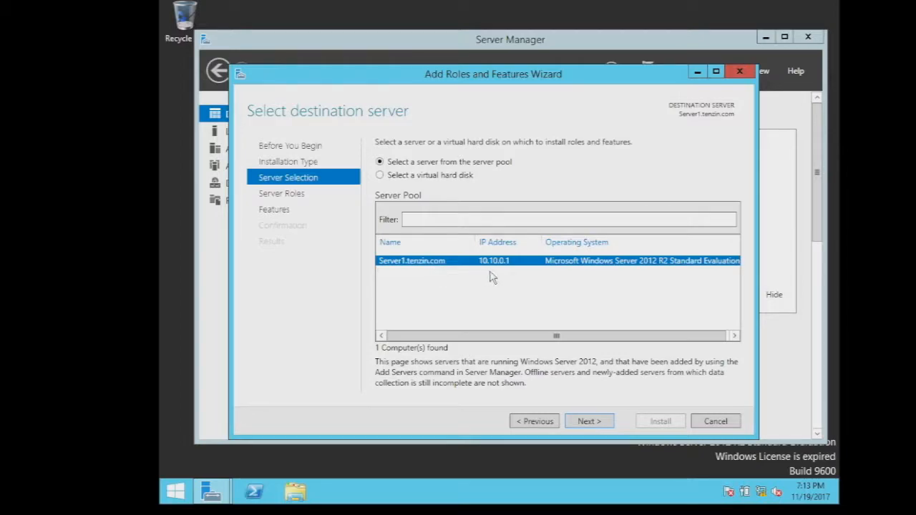
{"action": "left_click", "coordinate": [589, 422]}
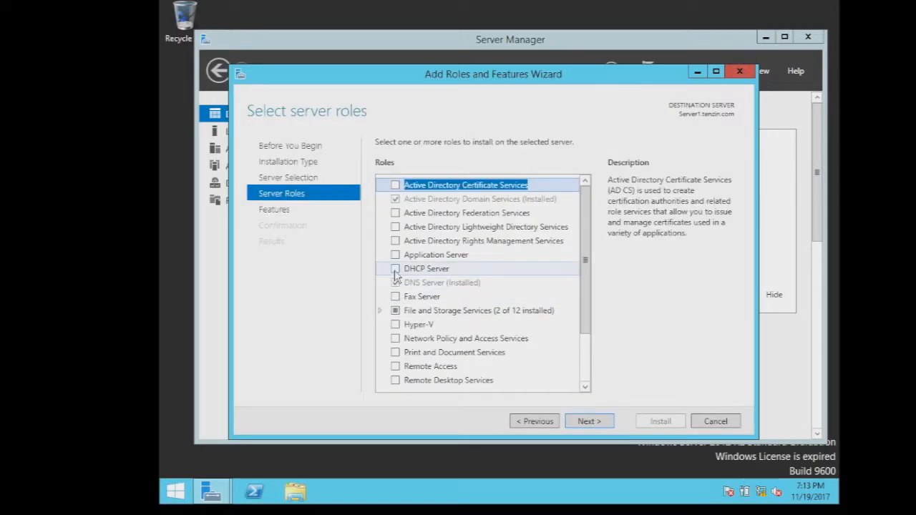
Select the DHCP Server role with its required management tools, keep the default features, and install it
{"action": "left_click", "coordinate": [395, 270]}
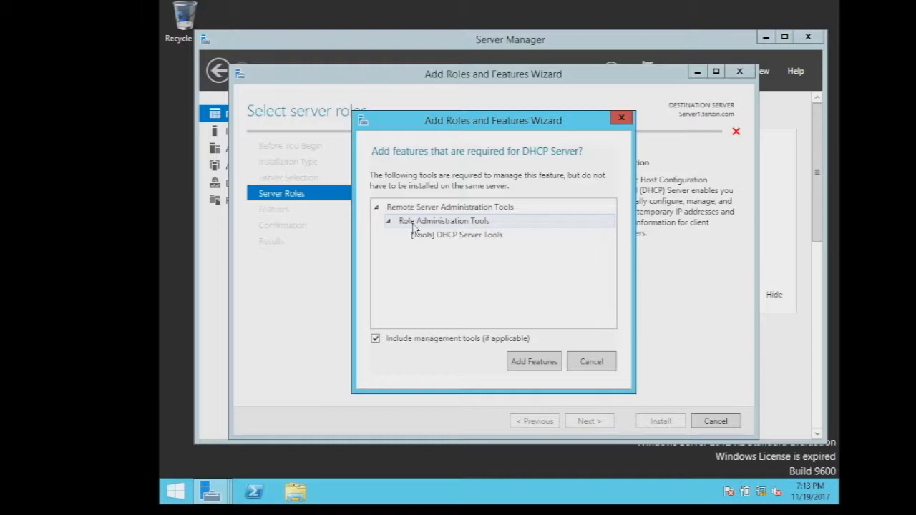
{"action": "left_click", "coordinate": [533, 362]}
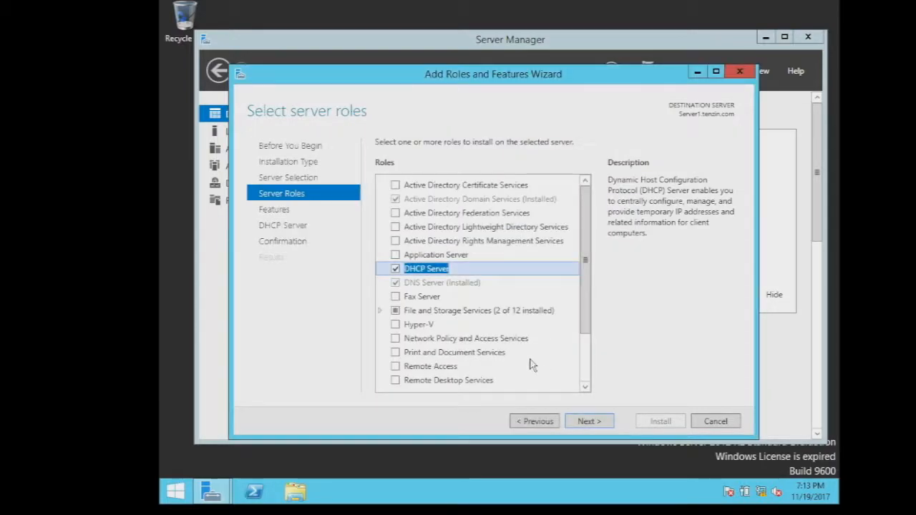
{"action": "left_click", "coordinate": [589, 422]}
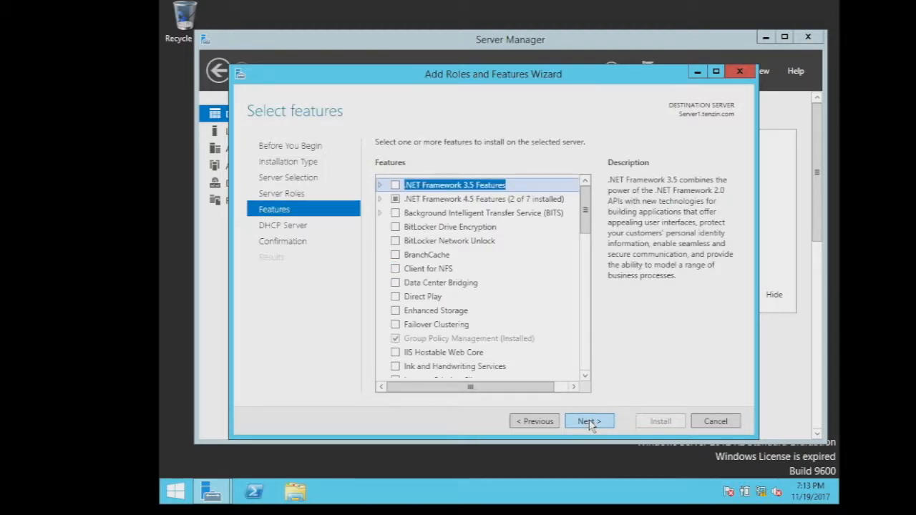
{"action": "left_click", "coordinate": [588, 422]}
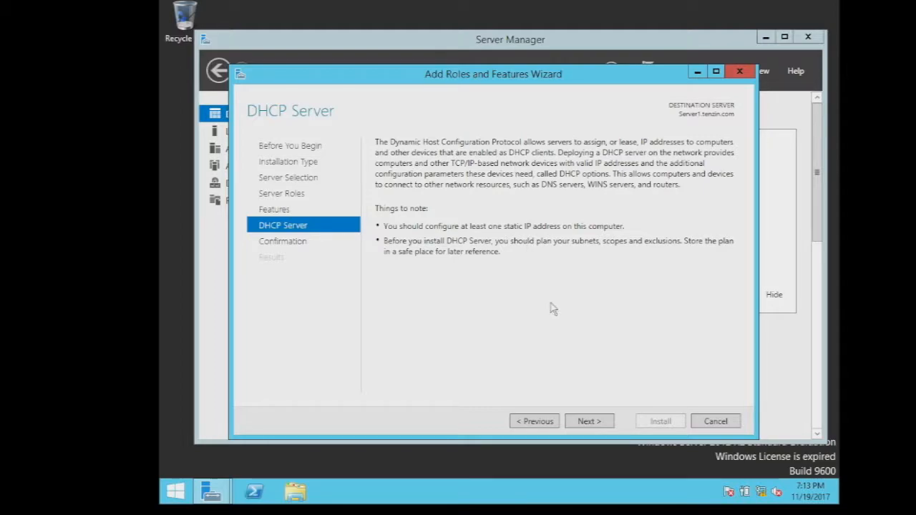
{"action": "left_click", "coordinate": [583, 422]}
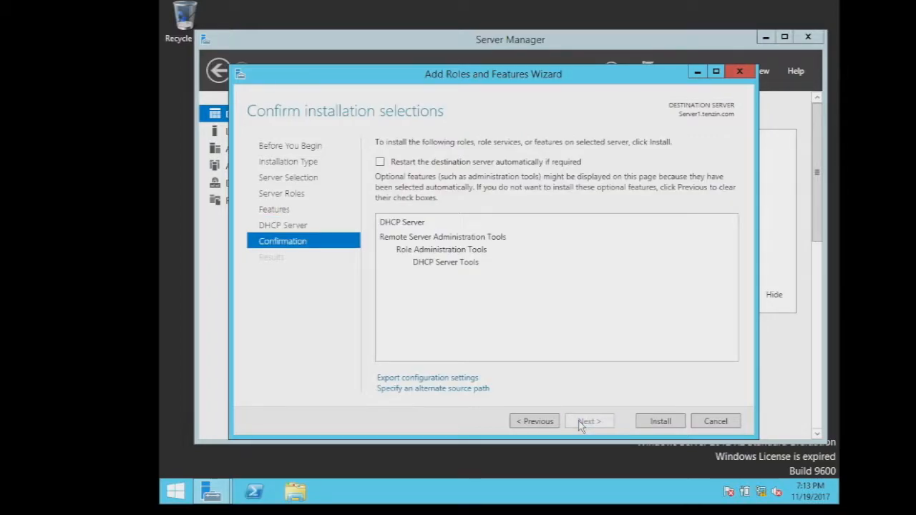
{"action": "left_click", "coordinate": [653, 425]}
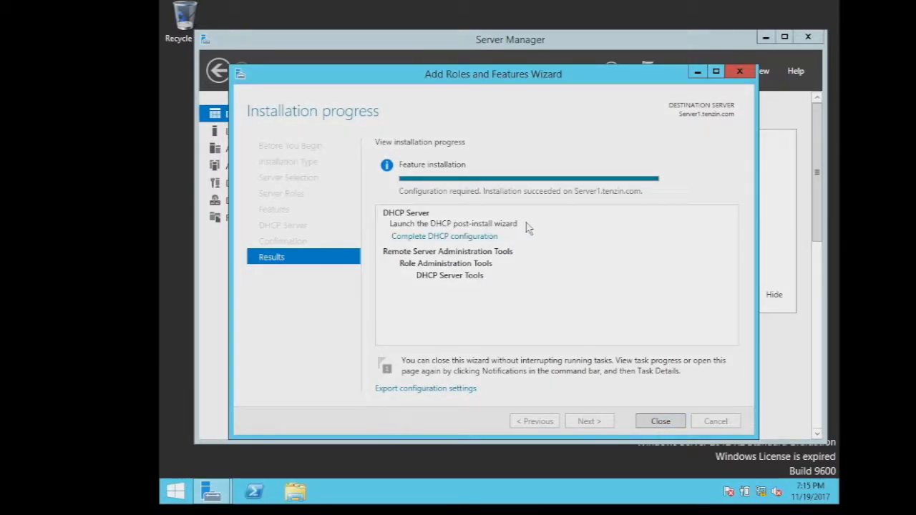
Run the DHCP post-install configuration with the domain Administrator credentials and close both wizards
{"action": "left_click", "coordinate": [461, 240]}
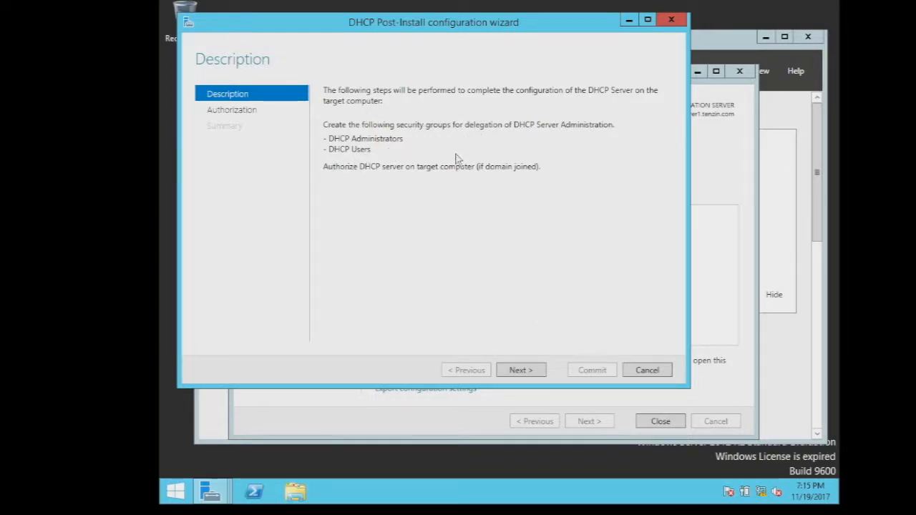
{"action": "left_click", "coordinate": [531, 370]}
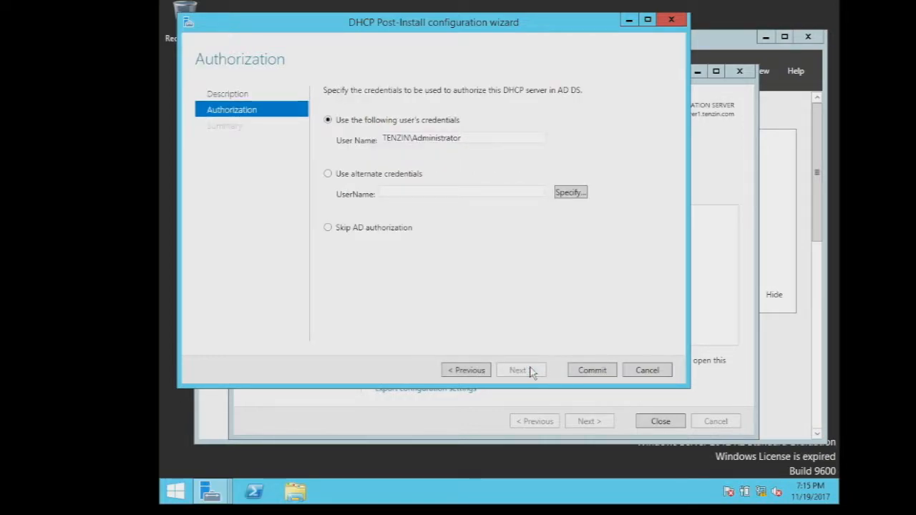
{"action": "left_click", "coordinate": [584, 372]}
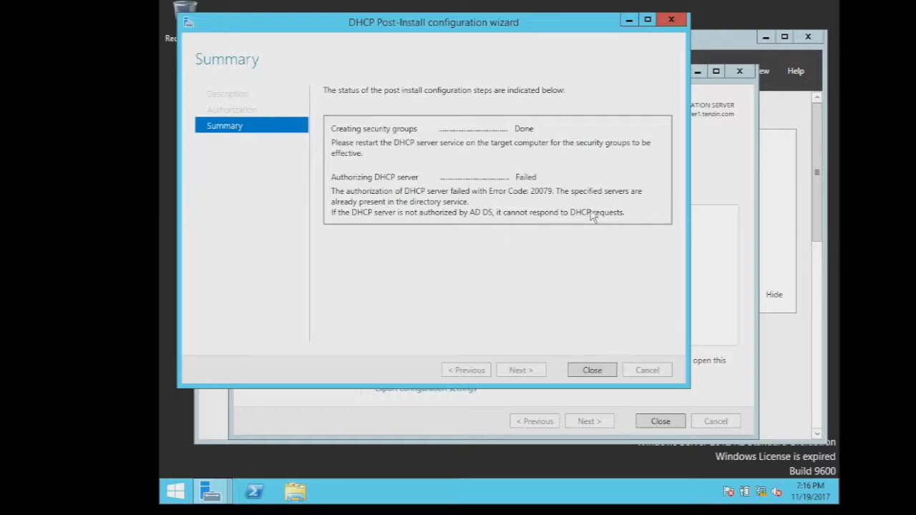
{"action": "left_click", "coordinate": [592, 372]}
{"action": "left_click", "coordinate": [652, 422]}
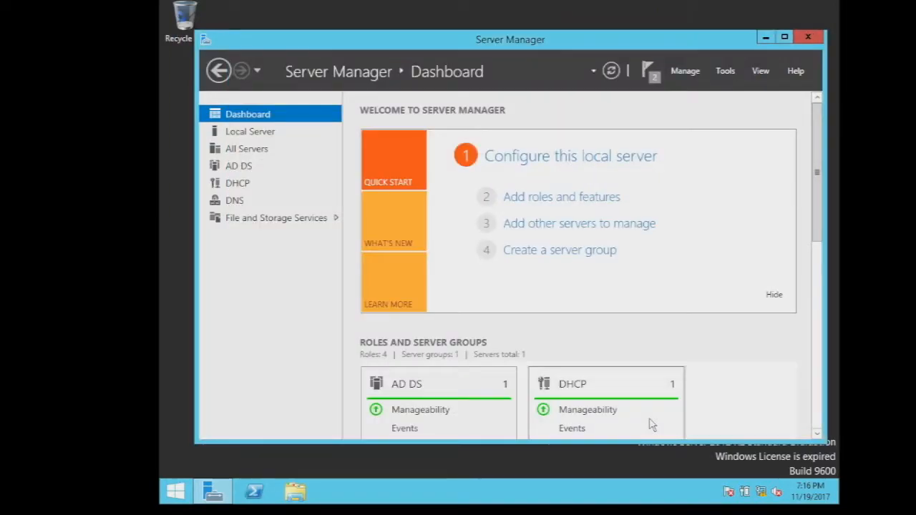
Open the DHCP management console, expand IPv4 under server1, and select the IPv4 node
{"action": "left_click", "coordinate": [724, 71]}
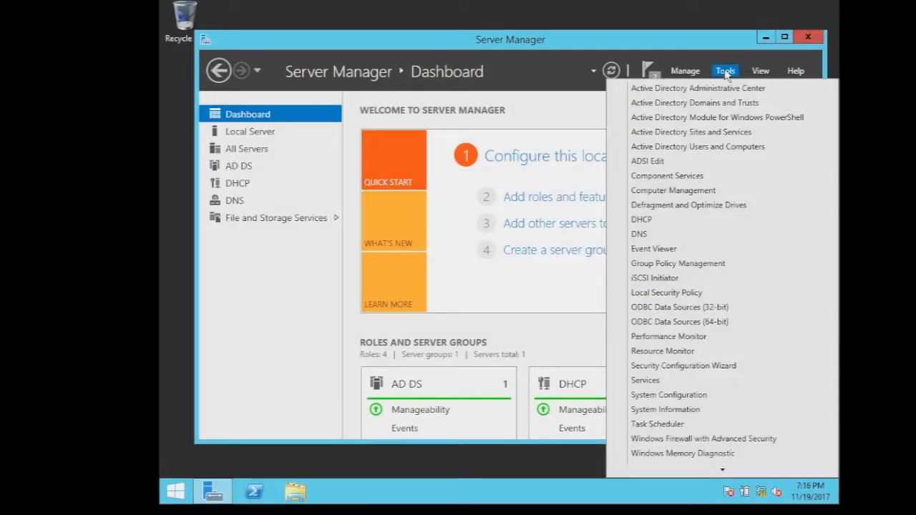
{"action": "left_click", "coordinate": [641, 223]}
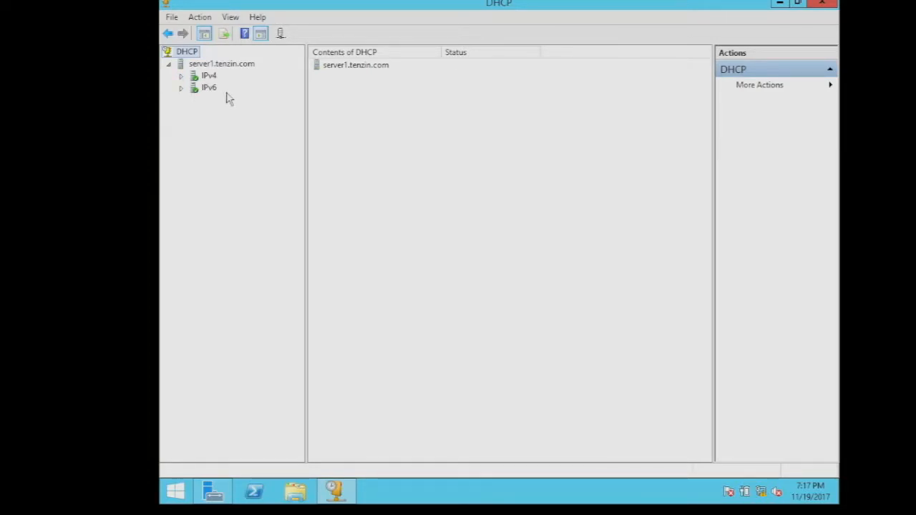
{"action": "left_click", "coordinate": [181, 77]}
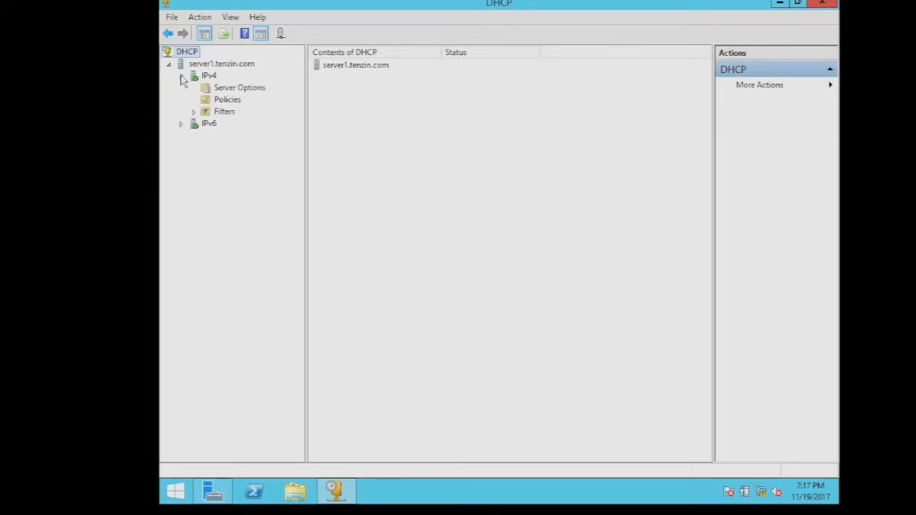
{"action": "left_click", "coordinate": [219, 66]}
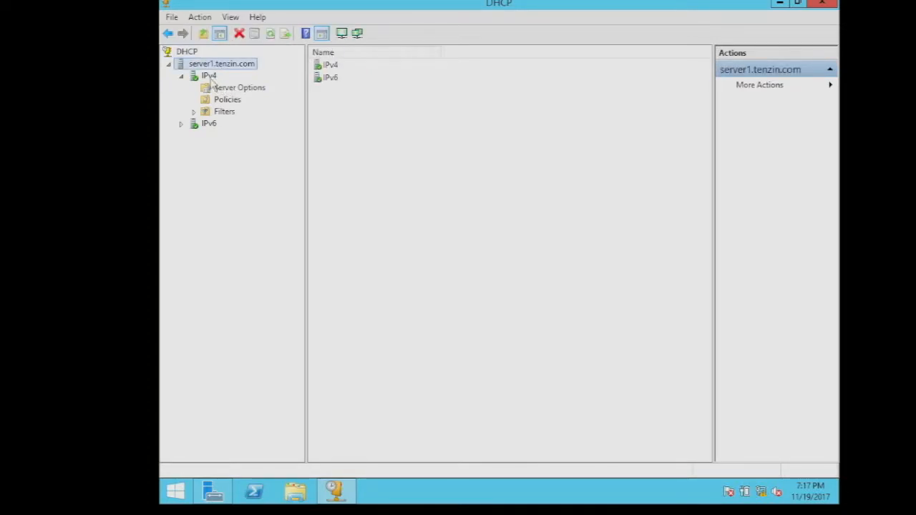
{"action": "left_click", "coordinate": [209, 76]}
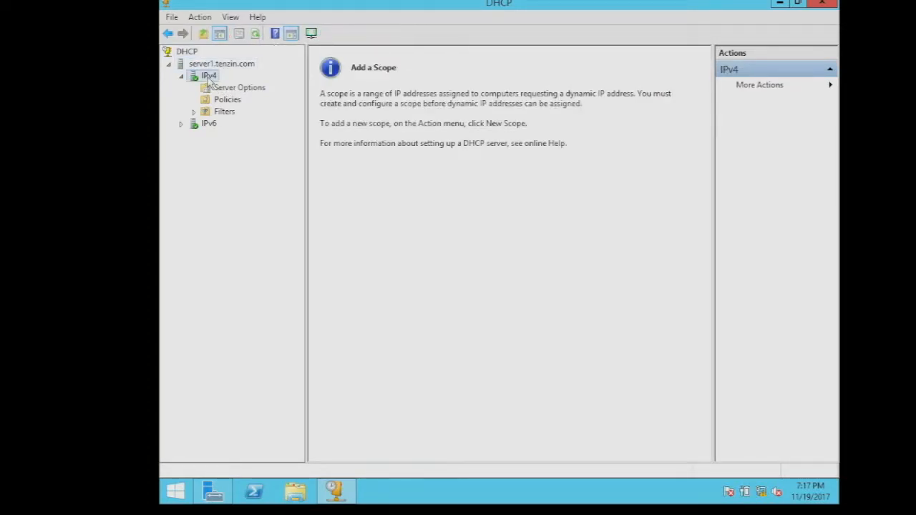
Start a new IPv4 scope named "Vlan 1" with the description "classroom"
{"action": "right_click", "coordinate": [209, 77]}
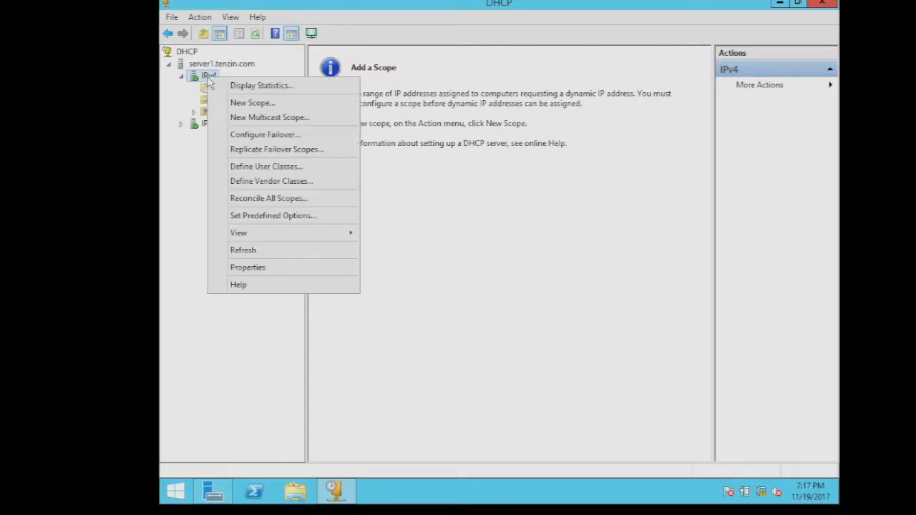
{"action": "left_click", "coordinate": [250, 104]}
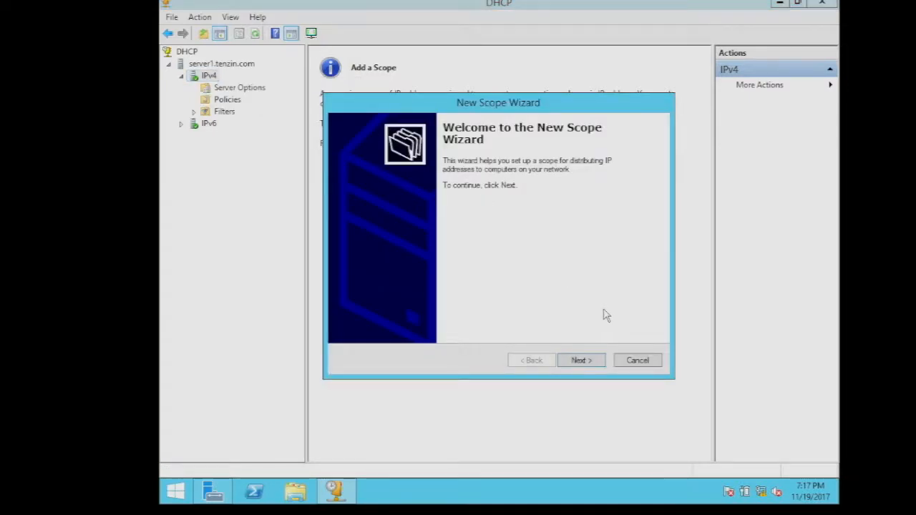
{"action": "left_click", "coordinate": [583, 364]}
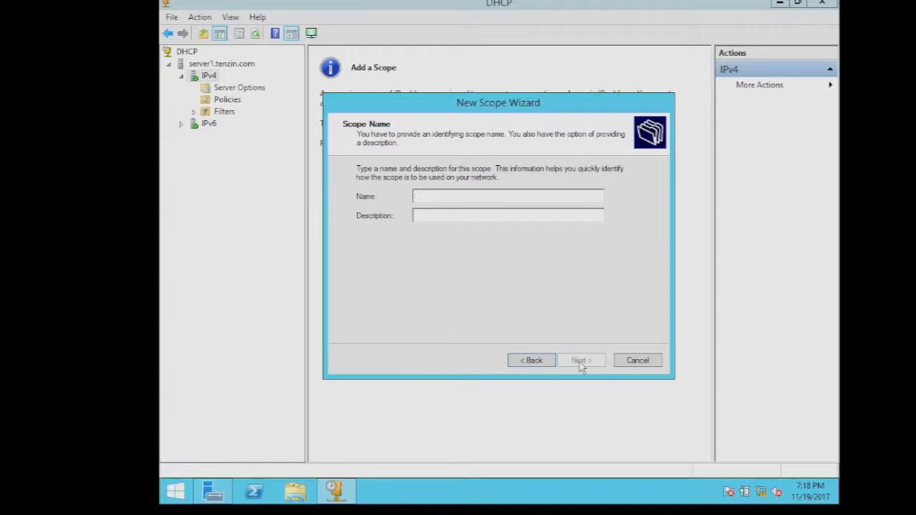
{"action": "type", "text": "V"}
{"action": "key", "text": "BackSpace"}
{"action": "key", "text": "BackSpace"}
{"action": "key", "text": "BackSpace"}
{"action": "type", "text": "lan "}
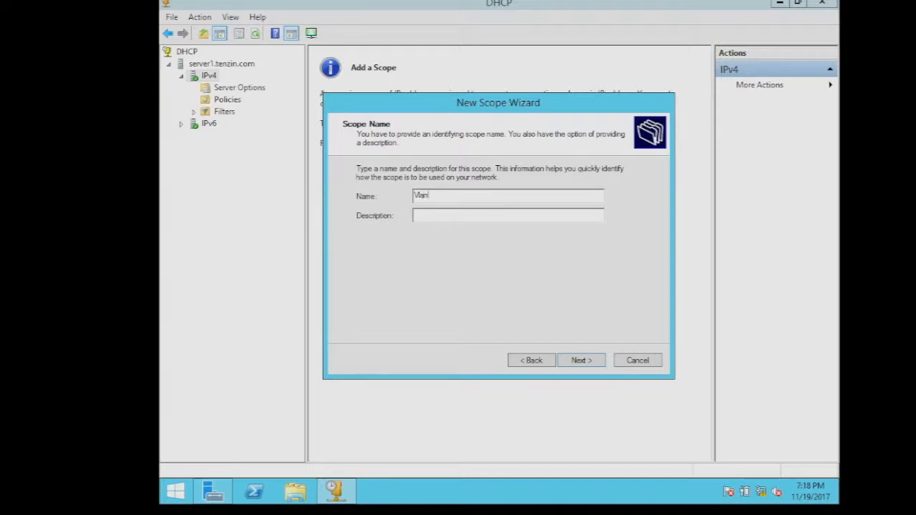
{"action": "type", "text": "1"}
{"action": "left_click", "coordinate": [520, 213]}
{"action": "type", "text": "classroom"}
{"action": "left_click", "coordinate": [582, 361]}
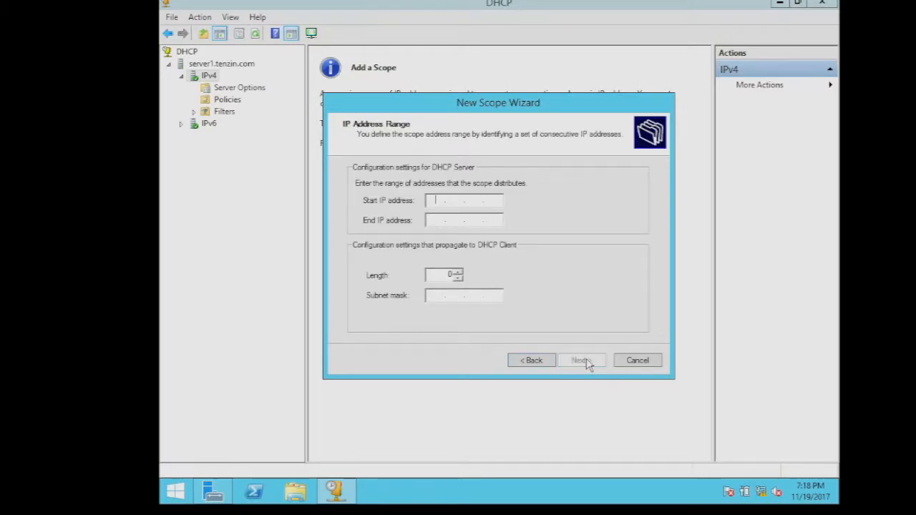
Set the scope's address range to 10.10.0.1 through 10.10.0.254 with a subnet mask length of 24
{"action": "type", "text": "10.10.0.1"}
{"action": "key", "text": "Tab"}
{"action": "type", "text": "10.10"}
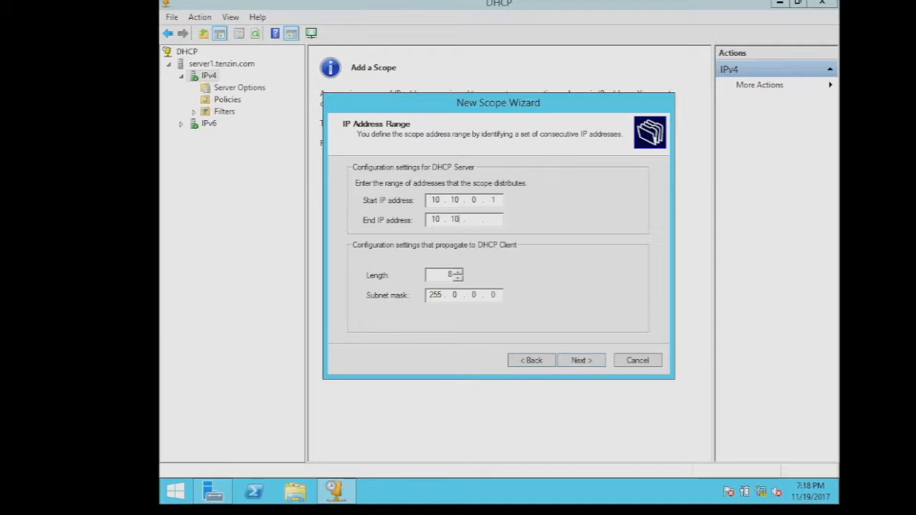
{"action": "type", "text": ".0.254"}
{"action": "left_click", "coordinate": [458, 272]}
{"action": "double_click", "coordinate": [458, 271]}
{"action": "double_click", "coordinate": [458, 272]}
{"action": "double_click", "coordinate": [458, 272]}
{"action": "left_click", "coordinate": [458, 272]}
{"action": "double_click", "coordinate": [458, 272]}
{"action": "left_click", "coordinate": [458, 272]}
{"action": "double_click", "coordinate": [458, 272]}
{"action": "left_click", "coordinate": [458, 272]}
{"action": "double_click", "coordinate": [459, 272]}
{"action": "left_click", "coordinate": [458, 272]}
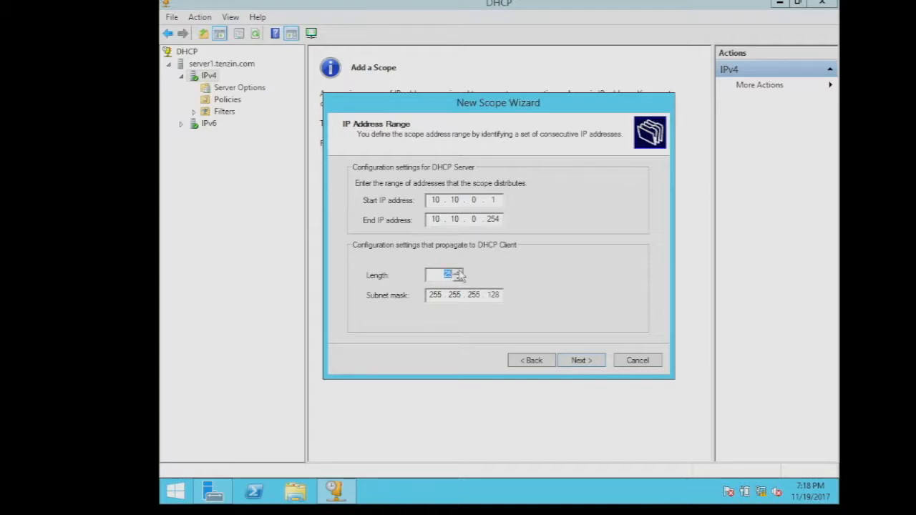
{"action": "left_click", "coordinate": [458, 278]}
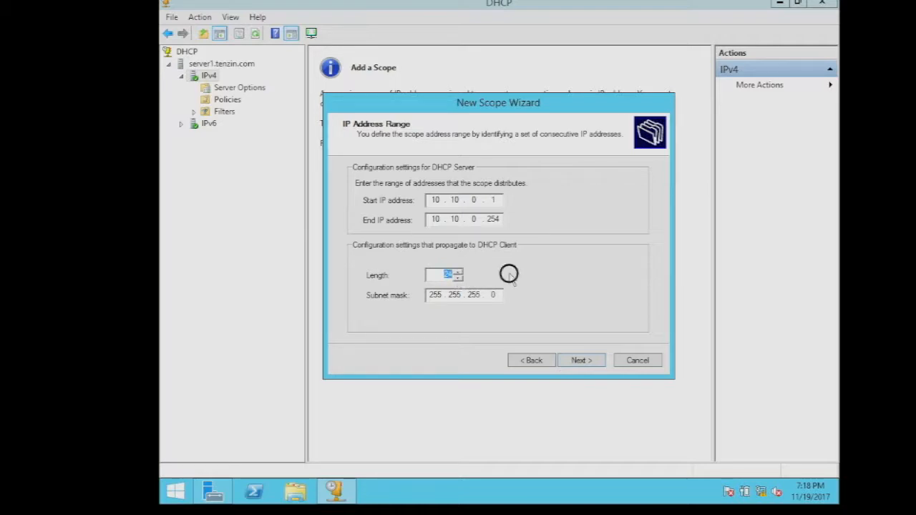
{"action": "left_click", "coordinate": [580, 361]}
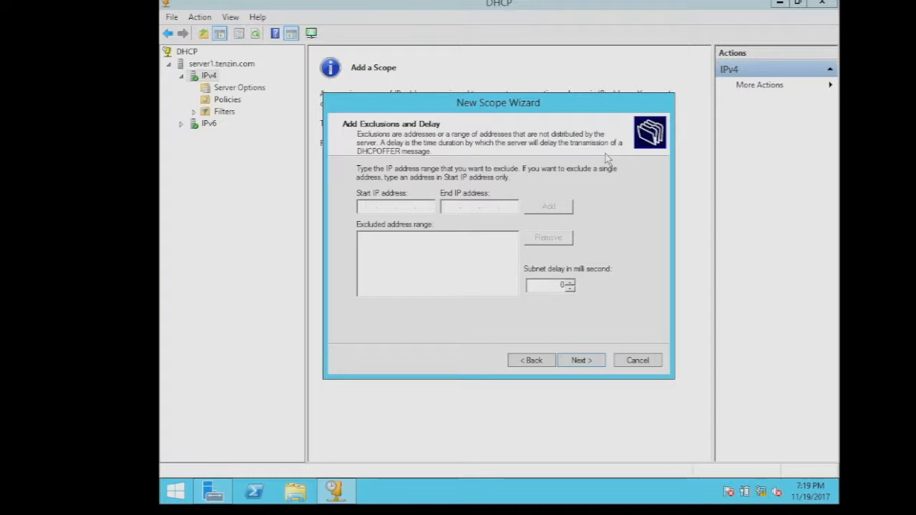
Exclude addresses 10.10.0.1 to 10.10.0.14 from distribution and accept the default subnet delay and lease duration
{"action": "type", "text": "10.10..0.1 to 10.10."}
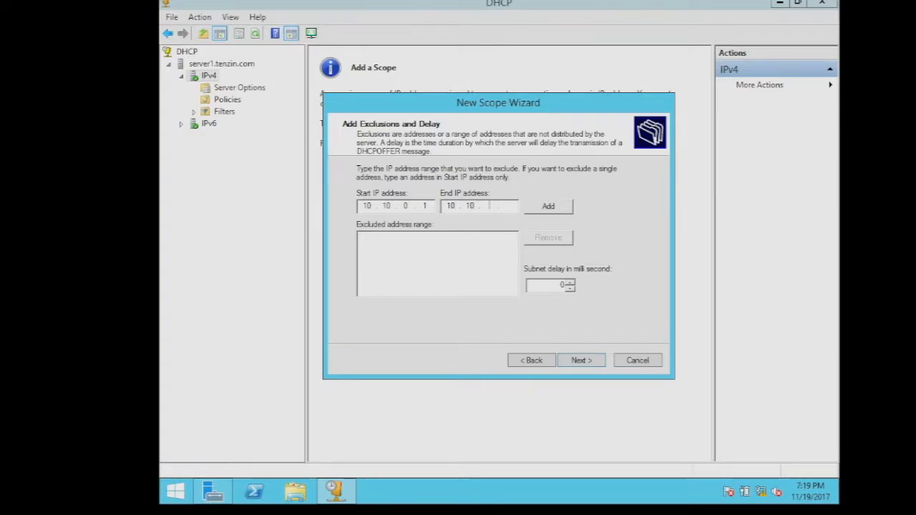
{"action": "type", "text": "0.14"}
{"action": "left_click", "coordinate": [562, 207]}
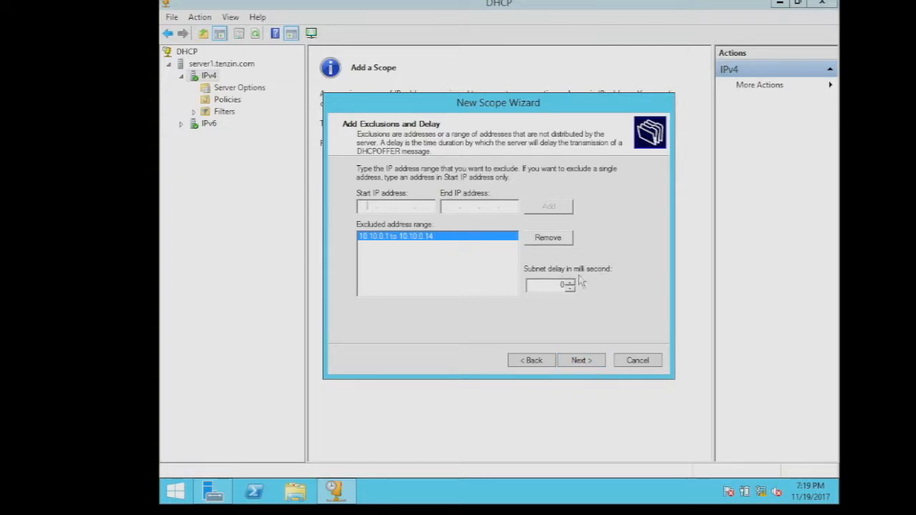
{"action": "left_click", "coordinate": [580, 361]}
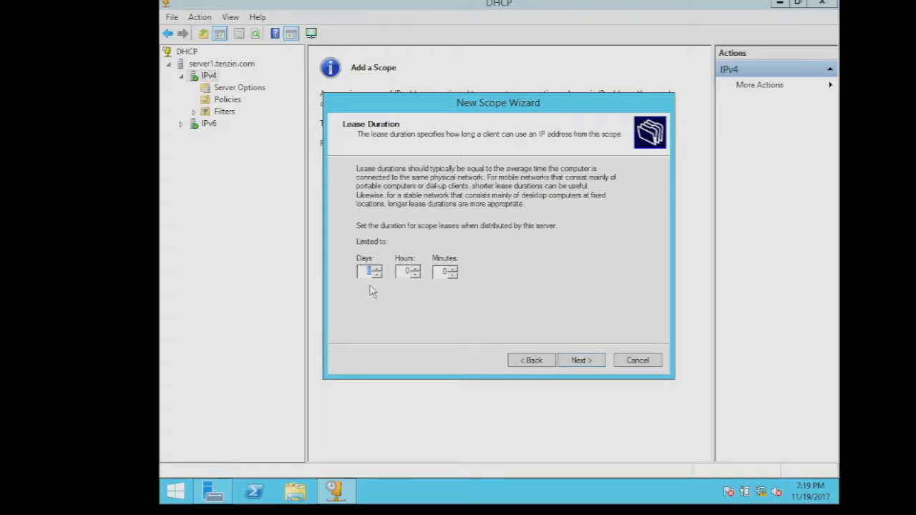
{"action": "left_click", "coordinate": [581, 361]}
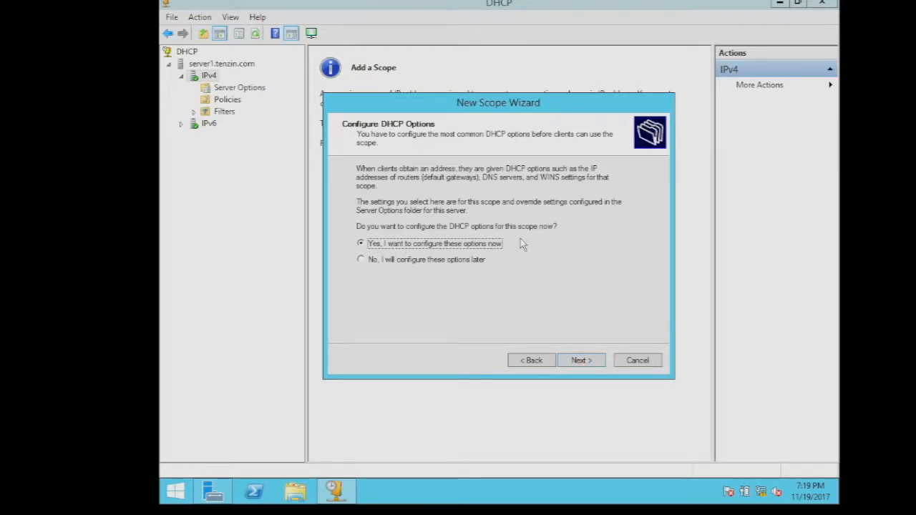
Choose to configure the DHCP options now and add 10.10.0.1 as the scope's router (default gateway)
{"action": "left_click", "coordinate": [583, 361]}
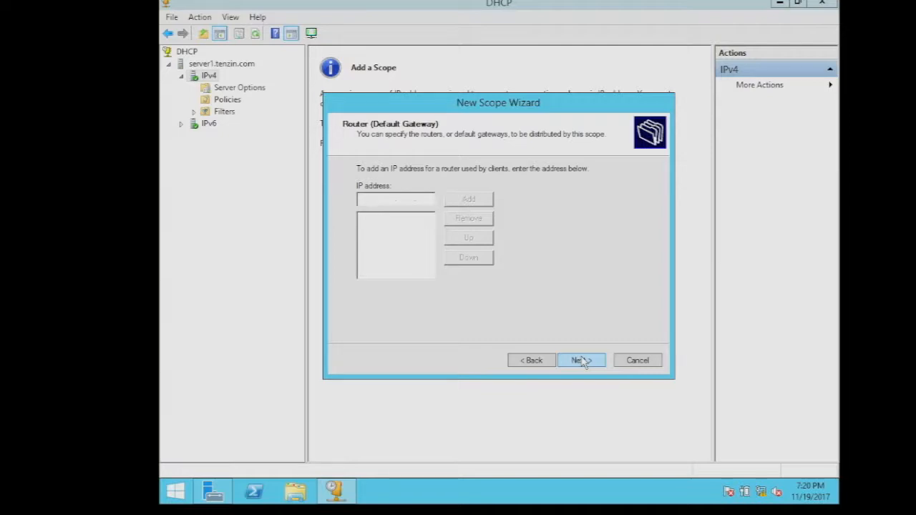
{"action": "type", "text": "10 . 10 . 0 . 1"}
{"action": "left_click", "coordinate": [468, 199]}
{"action": "left_click", "coordinate": [582, 360]}
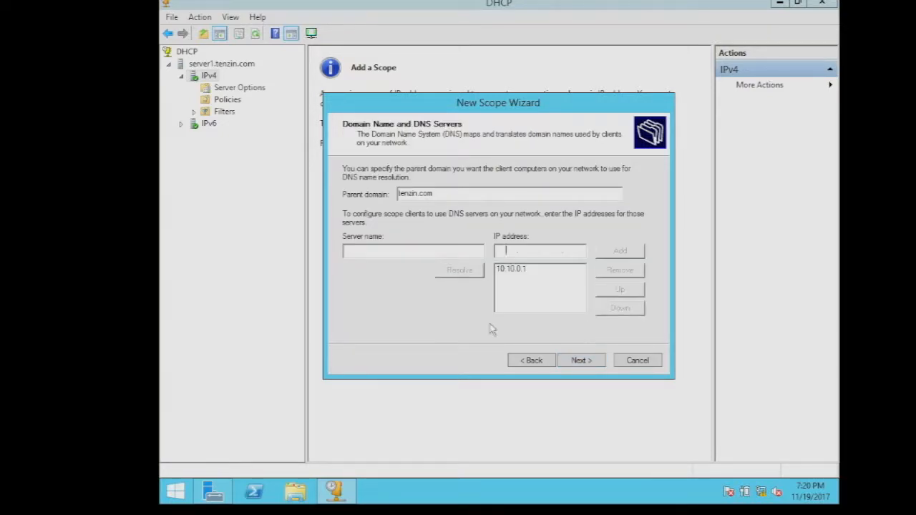
Keep the prefilled parent domain and DNS server, leave WINS servers empty, and finish the wizard with the scope activated now
{"action": "left_click_drag", "start_coordinate": [442, 191], "coordinate": [373, 185]}
{"action": "left_click", "coordinate": [458, 192]}
{"action": "left_click", "coordinate": [581, 360]}
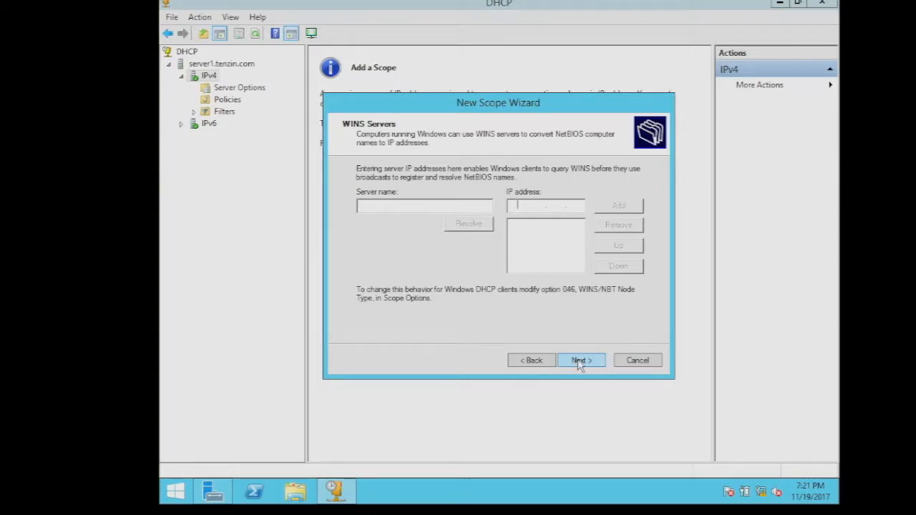
{"action": "left_click", "coordinate": [582, 362]}
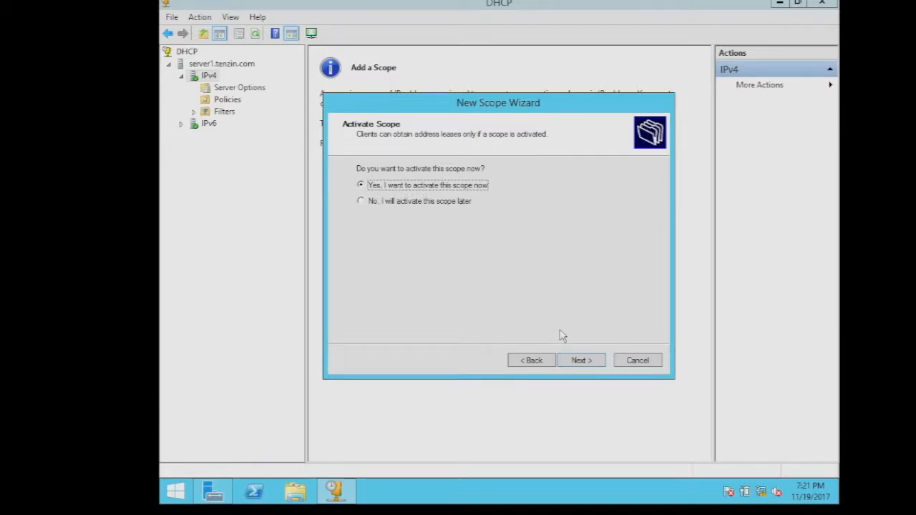
{"action": "left_click", "coordinate": [580, 361]}
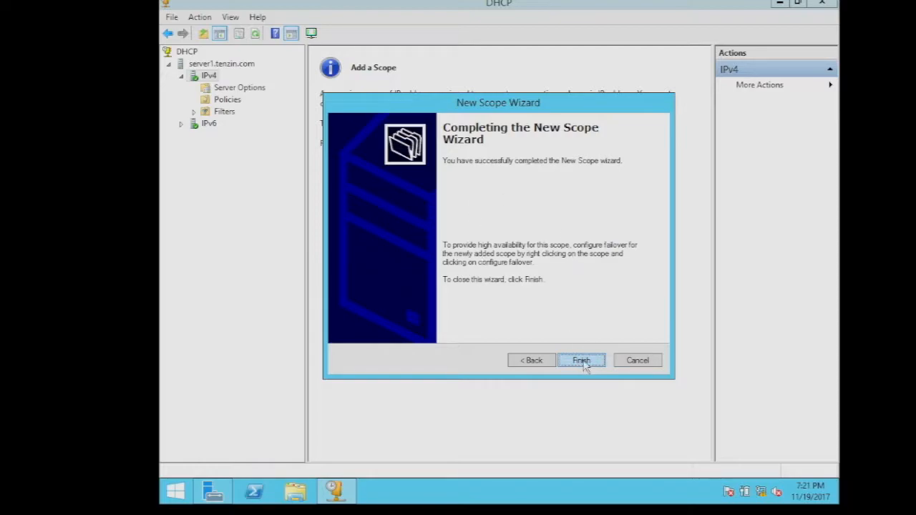
{"action": "left_click", "coordinate": [583, 363]}
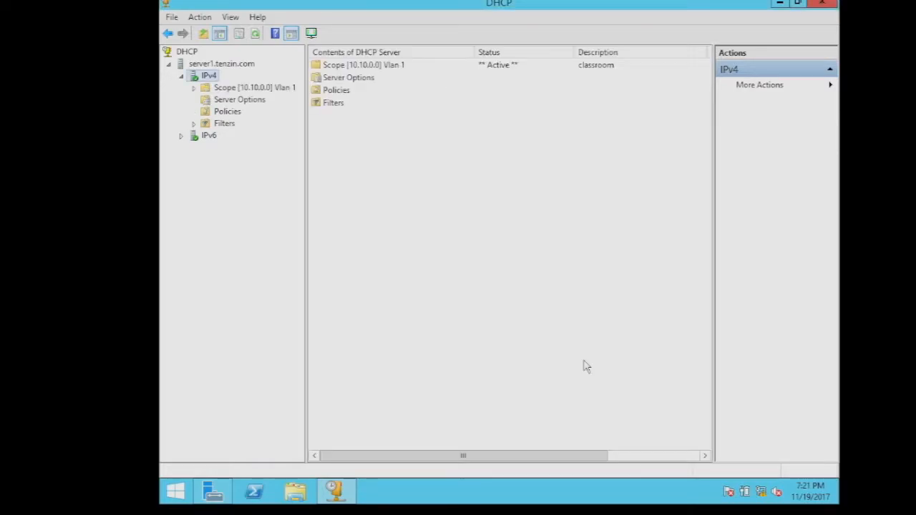
Examine the Vlan 1 scope's address pool, address leases, reservations and scope options, and collapse the IPv4 tree
{"action": "double_click", "coordinate": [246, 88]}
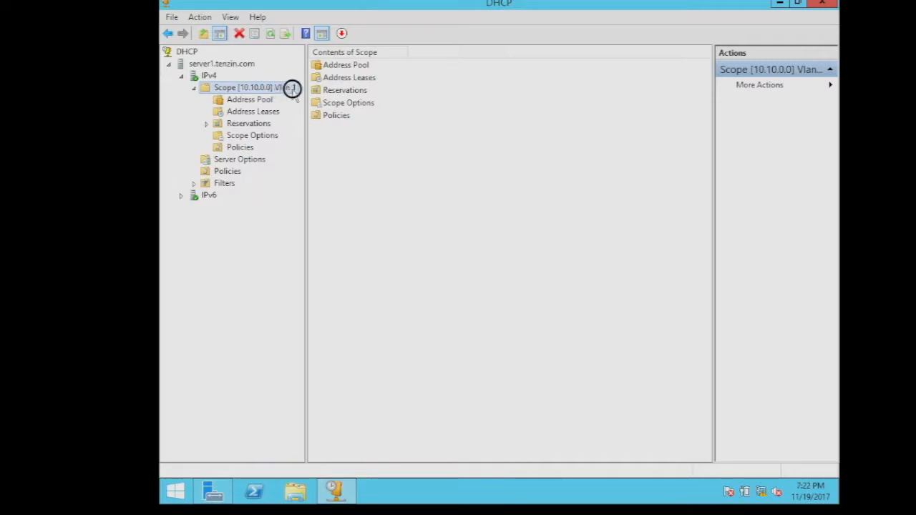
{"action": "left_click", "coordinate": [244, 104]}
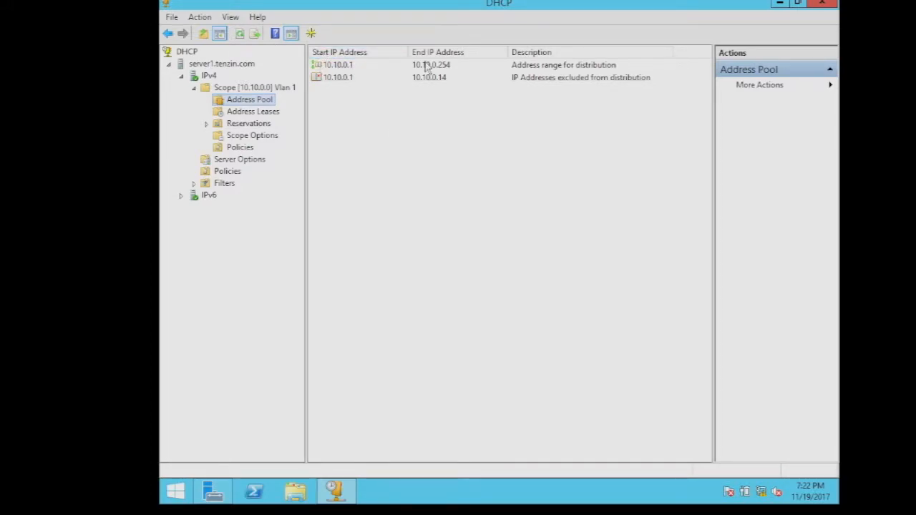
{"action": "left_click", "coordinate": [339, 69]}
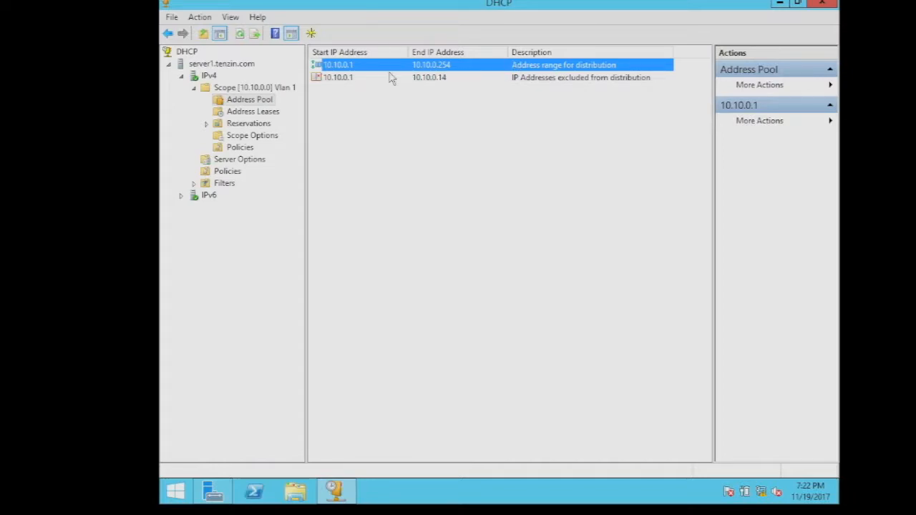
{"action": "left_click", "coordinate": [341, 80]}
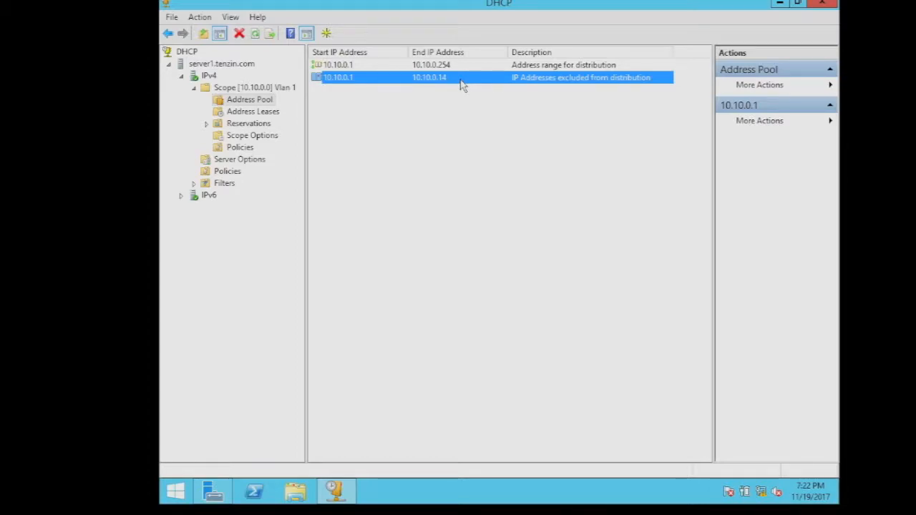
{"action": "left_click", "coordinate": [249, 114]}
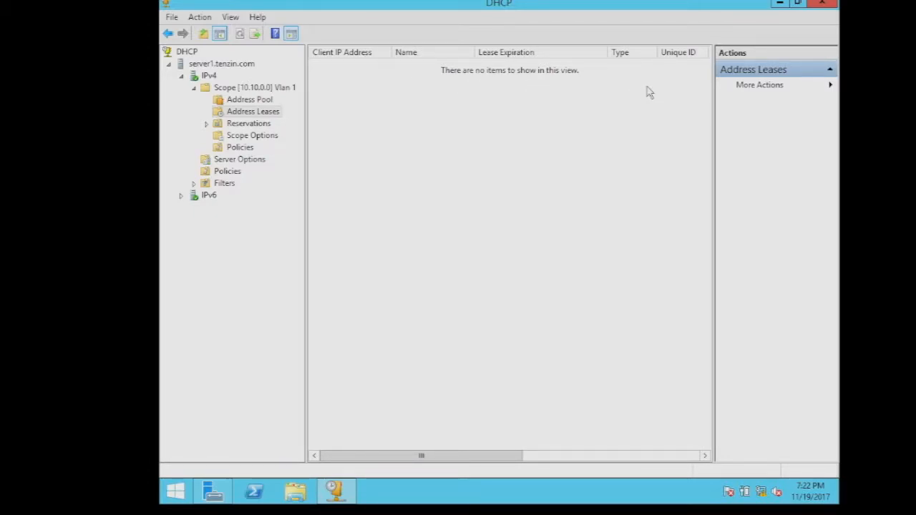
{"action": "left_click_drag", "start_coordinate": [475, 455], "coordinate": [340, 465]}
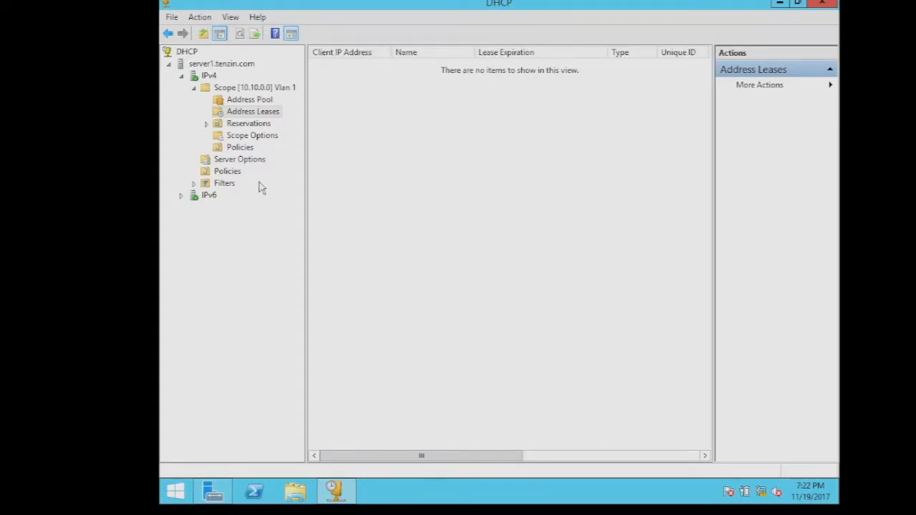
{"action": "left_click", "coordinate": [243, 124]}
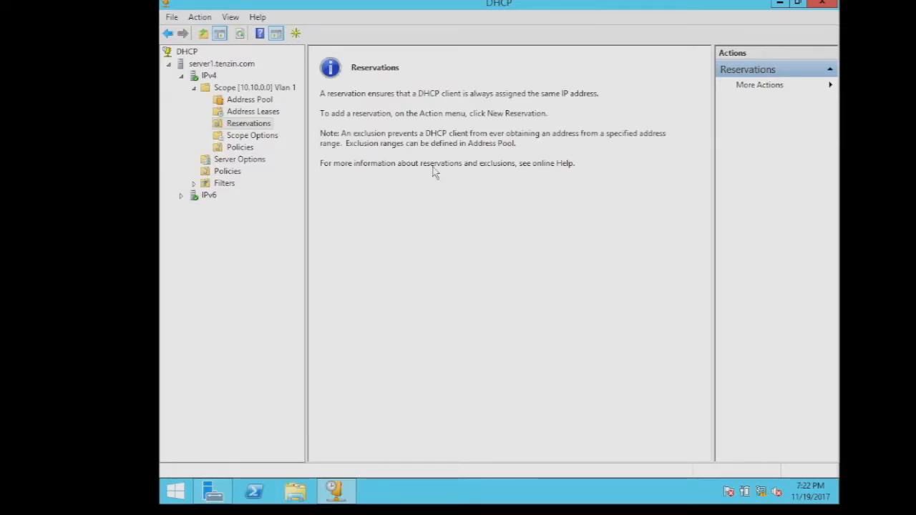
{"action": "left_click", "coordinate": [256, 102]}
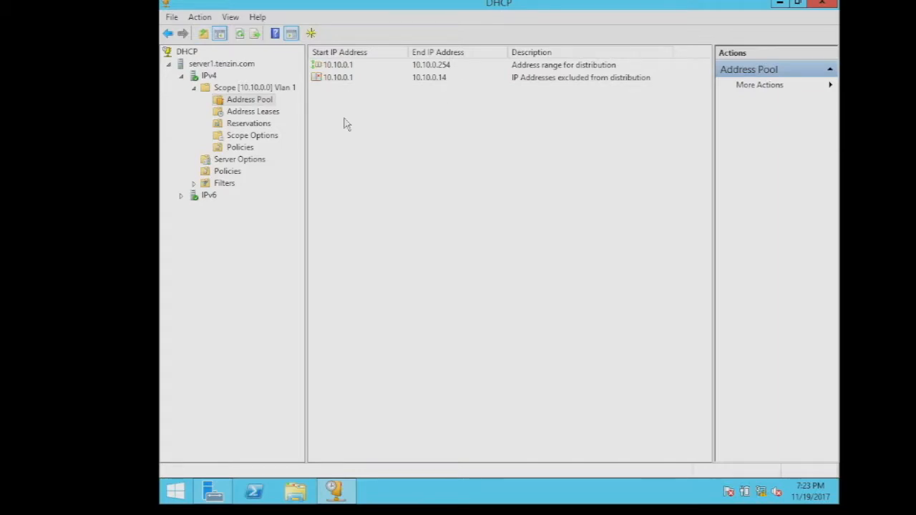
{"action": "left_click", "coordinate": [243, 125]}
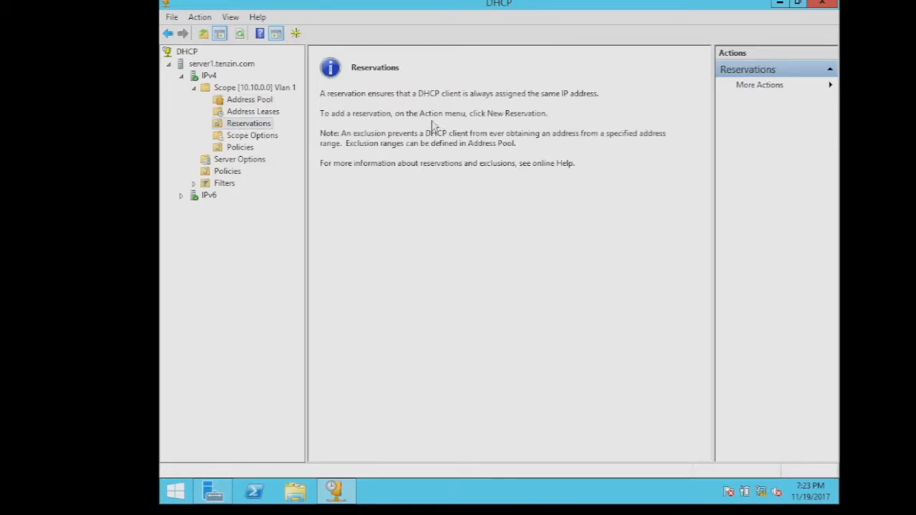
{"action": "left_click", "coordinate": [243, 136]}
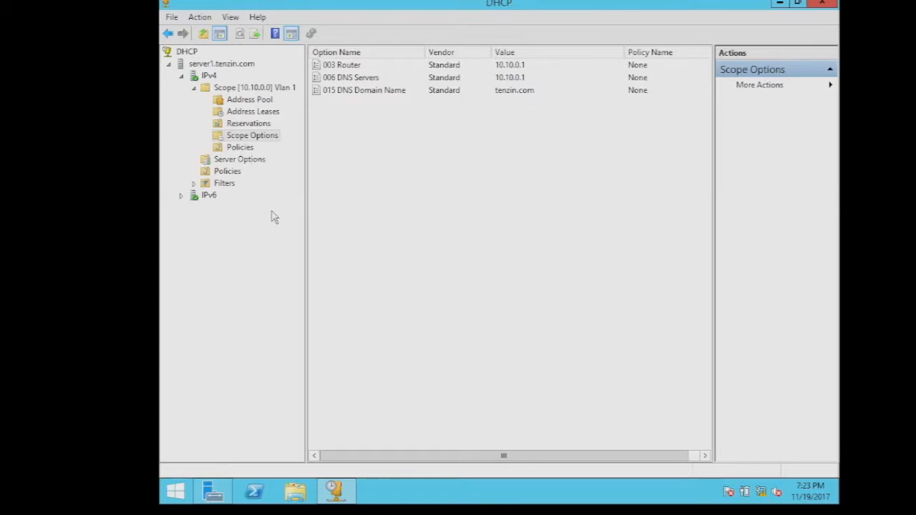
{"action": "left_click", "coordinate": [181, 78]}
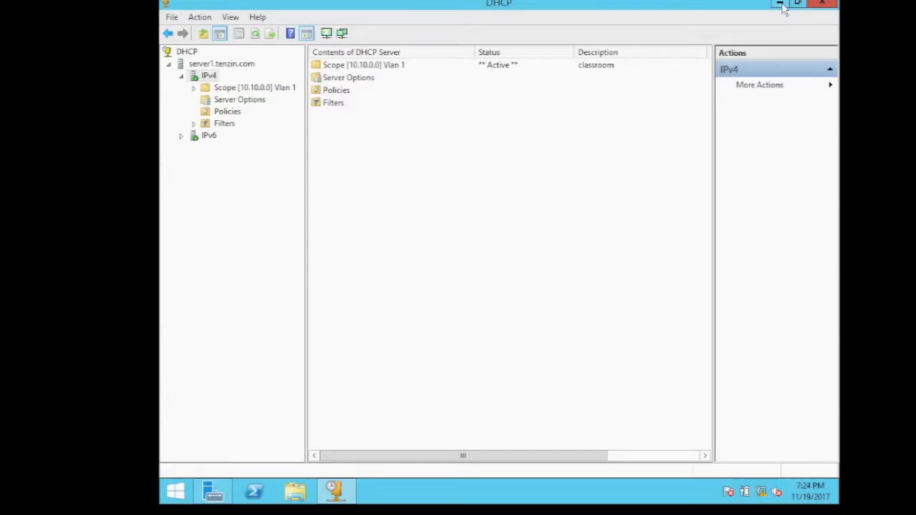
Minimize the DHCP console, switch to Oracle VM VirtualBox Manager, and start the Windows 7 Professional virtual machine
{"action": "left_click", "coordinate": [781, 5]}
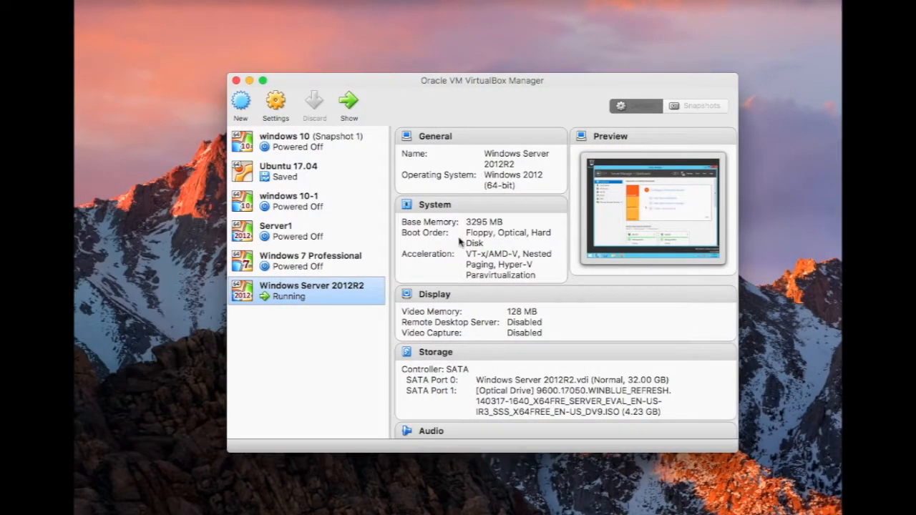
{"action": "left_click", "coordinate": [306, 266]}
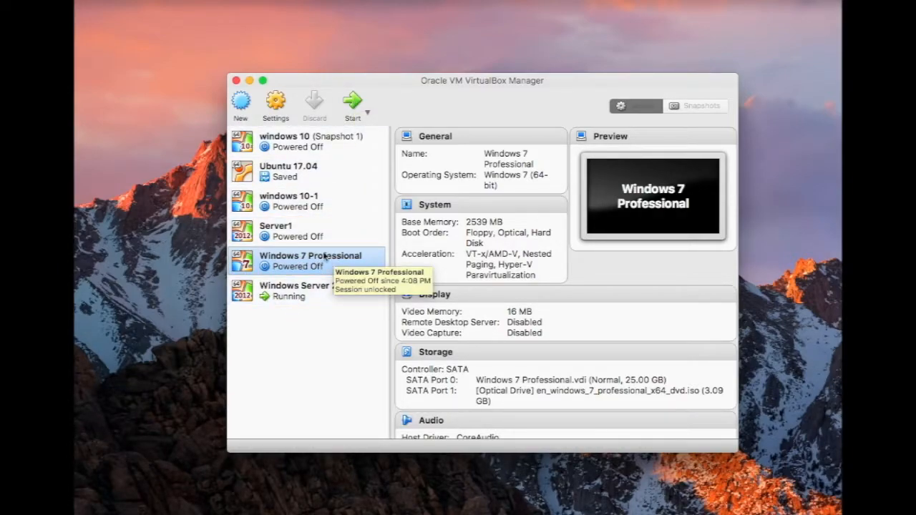
{"action": "left_click", "coordinate": [353, 103]}
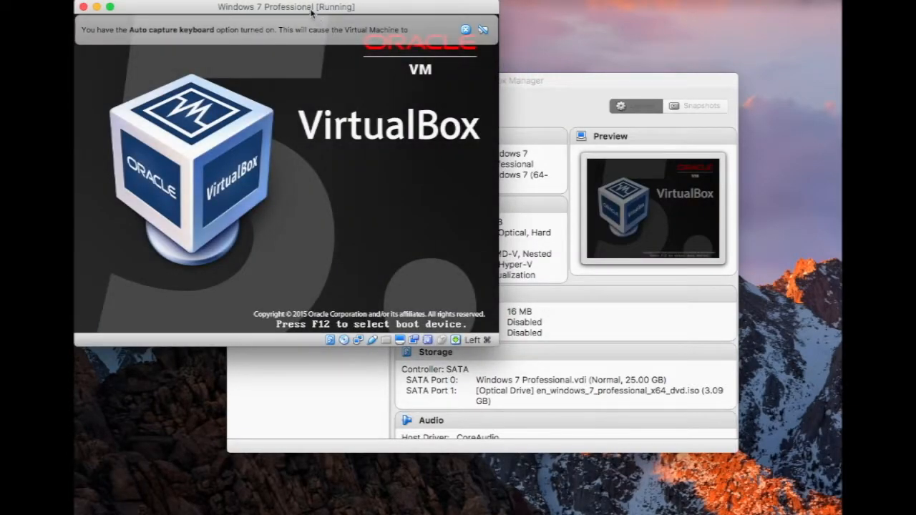
{"action": "left_click_drag", "start_coordinate": [312, 13], "coordinate": [517, 16]}
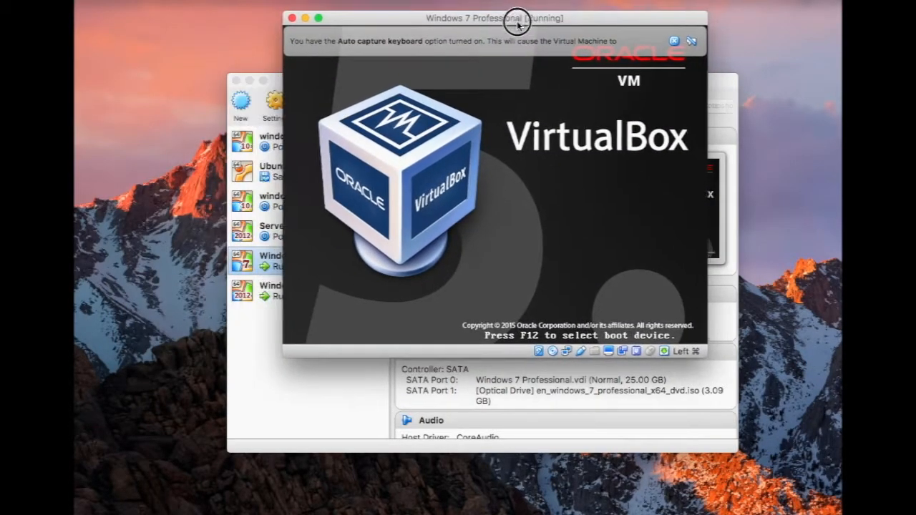
{"action": "left_click", "coordinate": [326, 366]}
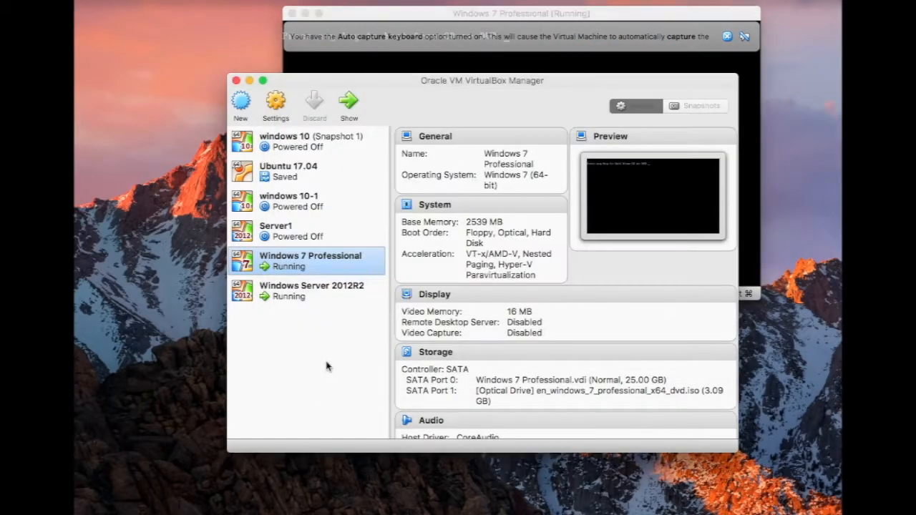
Check that Adapter 1 of the Windows Server 2012R2 machine is attached to Internal Network with the name intnet
{"action": "left_click", "coordinate": [292, 295]}
{"action": "left_click", "coordinate": [277, 104]}
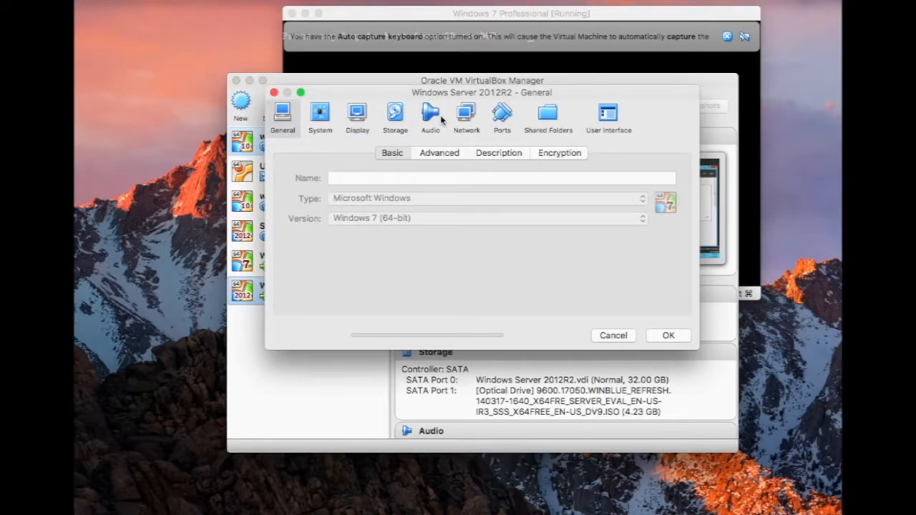
{"action": "left_click", "coordinate": [467, 116]}
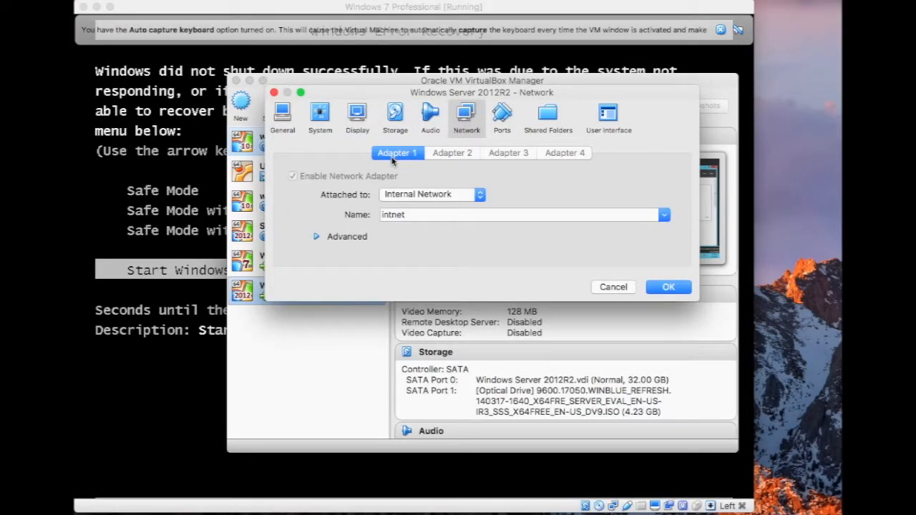
{"action": "left_click", "coordinate": [429, 198]}
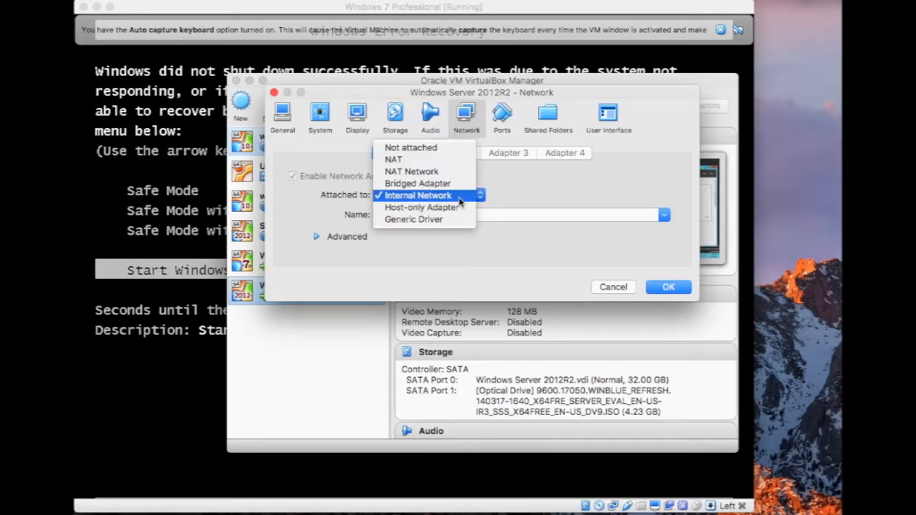
{"action": "left_click", "coordinate": [459, 199]}
{"action": "left_click", "coordinate": [431, 215]}
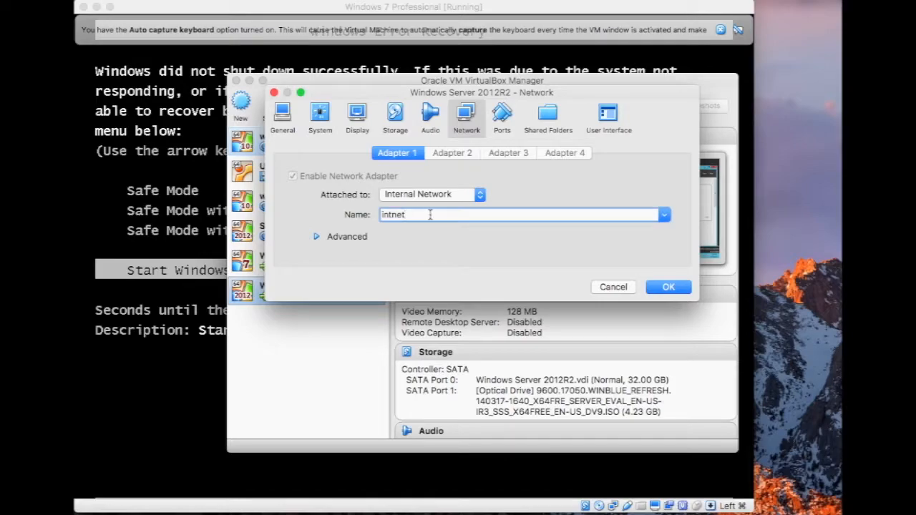
{"action": "left_click_drag", "start_coordinate": [448, 213], "coordinate": [373, 219]}
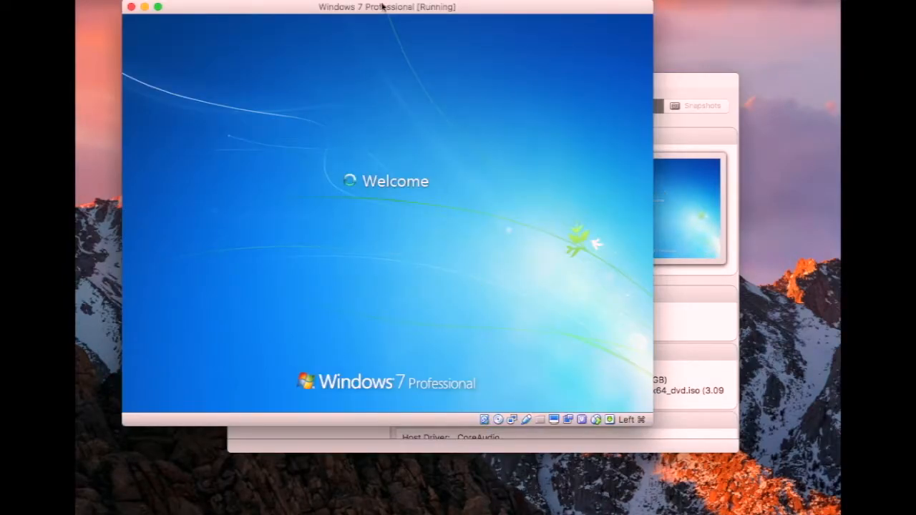
In the Windows 7 Professional machine, open the Local Area Connection properties and disable Internet Protocol Version 6 (TCP/IPv6)
{"action": "left_click_drag", "start_coordinate": [382, 6], "coordinate": [469, 30]}
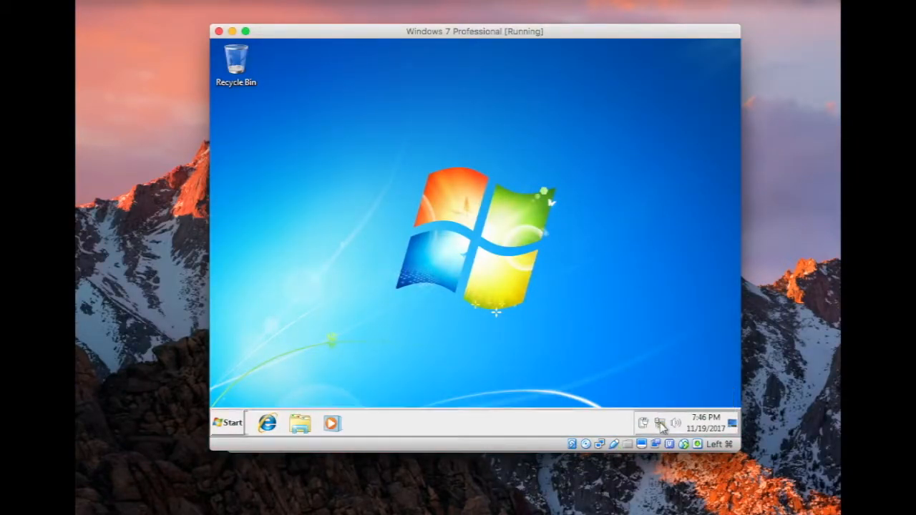
{"action": "right_click", "coordinate": [662, 425]}
{"action": "left_click", "coordinate": [666, 409]}
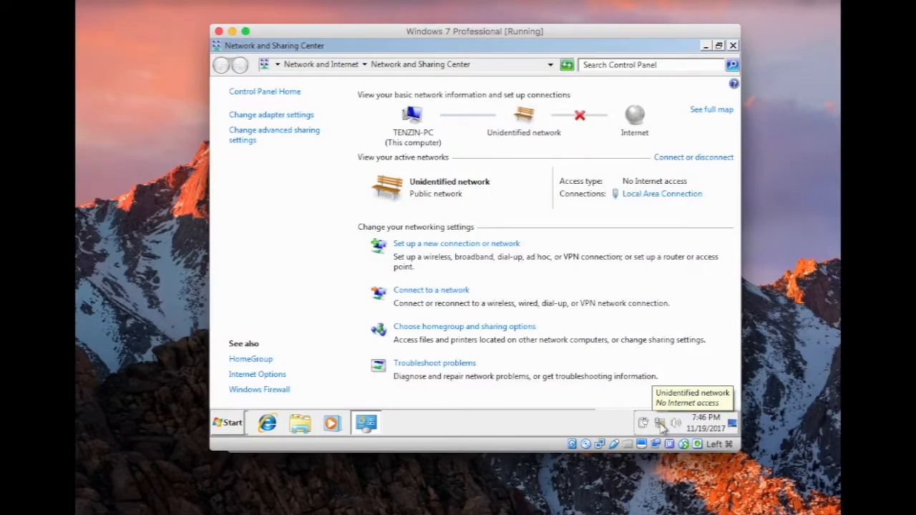
{"action": "left_click", "coordinate": [279, 116]}
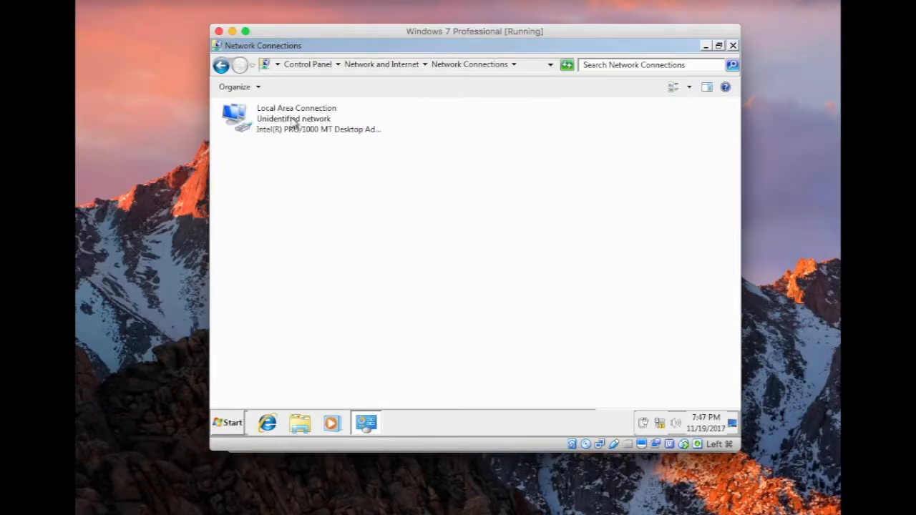
{"action": "double_click", "coordinate": [293, 121]}
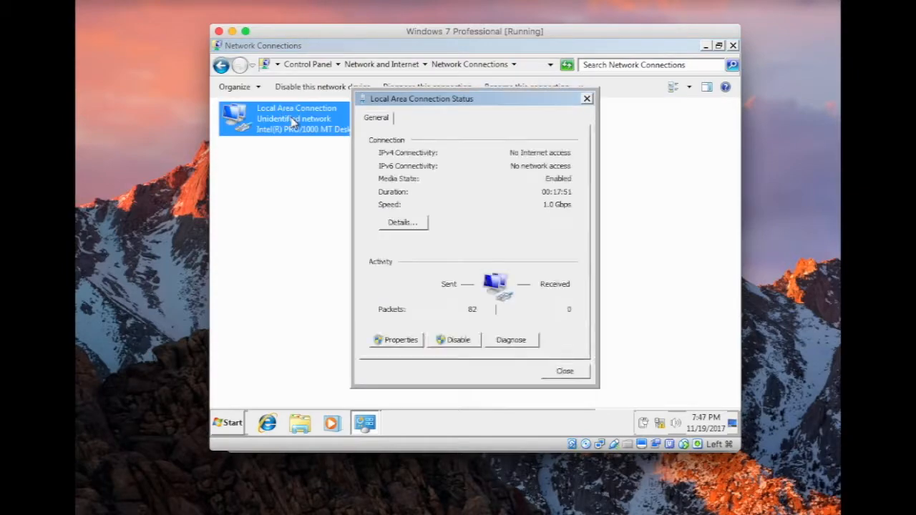
{"action": "left_click", "coordinate": [401, 341]}
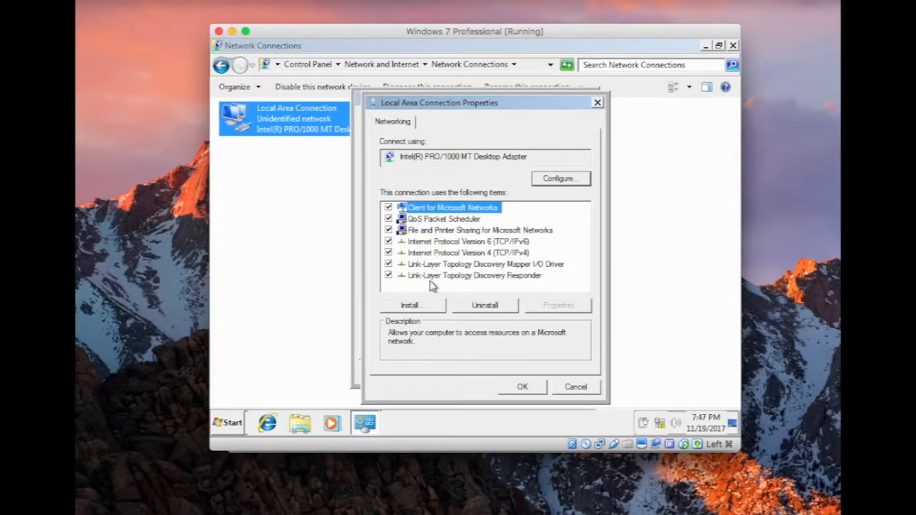
{"action": "left_click", "coordinate": [433, 254]}
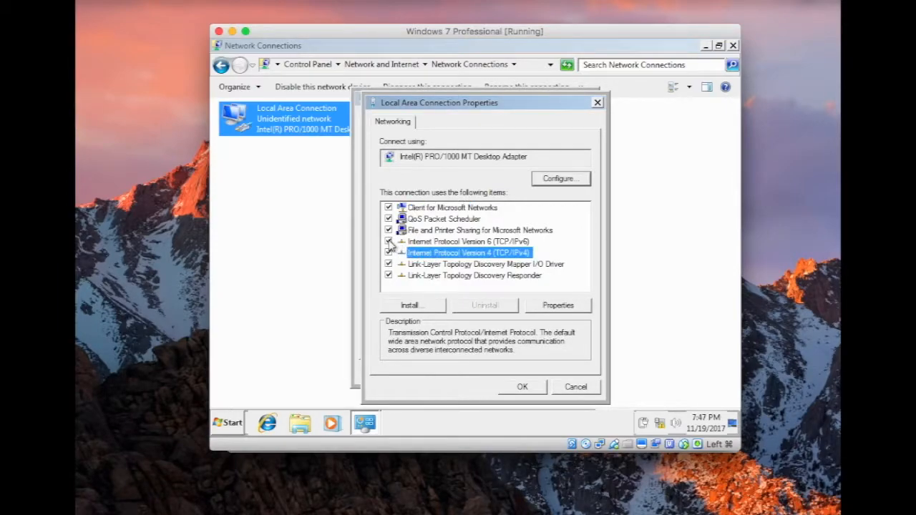
{"action": "left_click", "coordinate": [390, 243]}
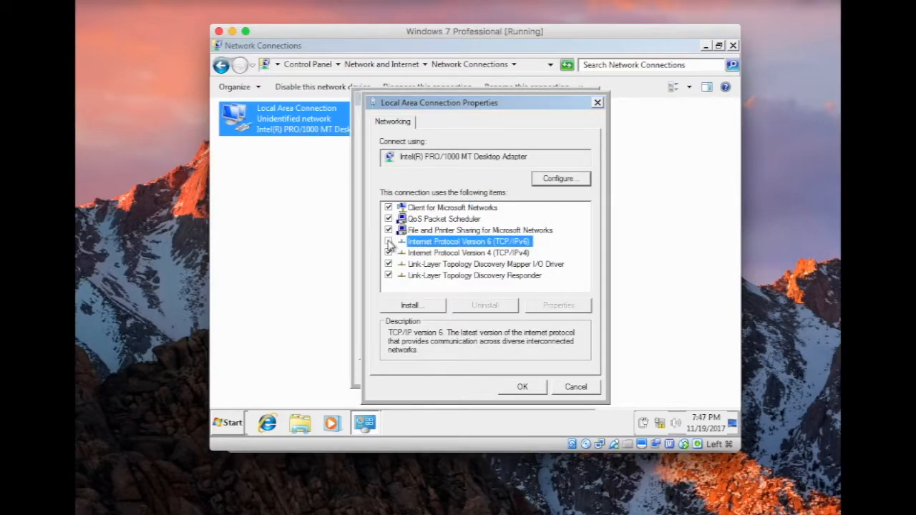
Set Internet Protocol Version 4 to obtain the IP address and DNS server address automatically, and close the connection dialogs
{"action": "left_click", "coordinate": [431, 256]}
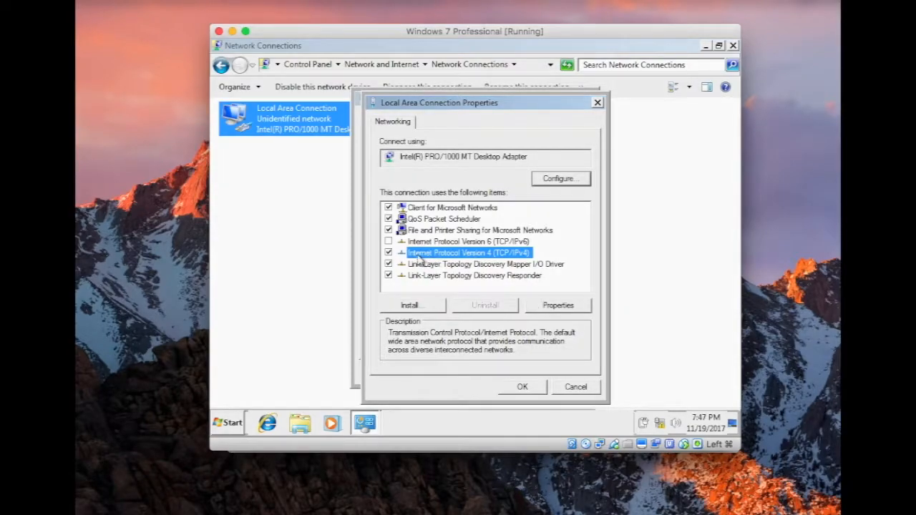
{"action": "left_click", "coordinate": [555, 305]}
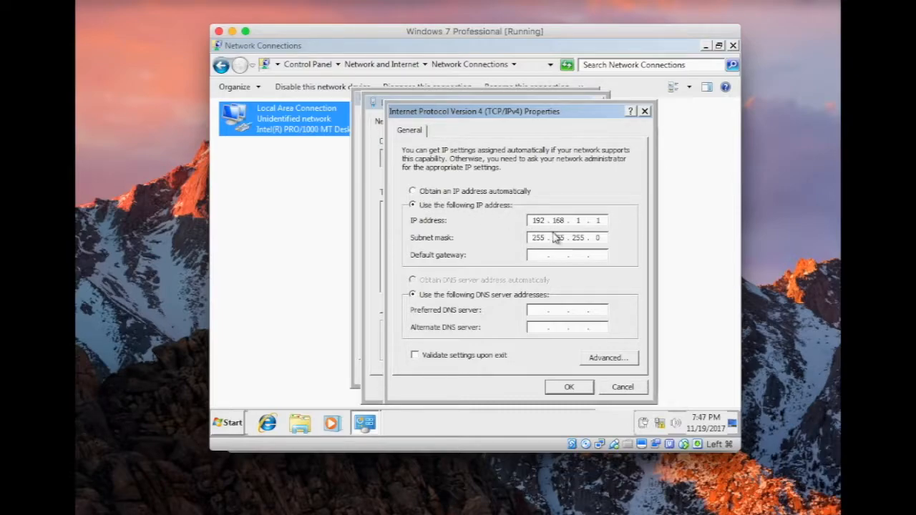
{"action": "left_click", "coordinate": [413, 192]}
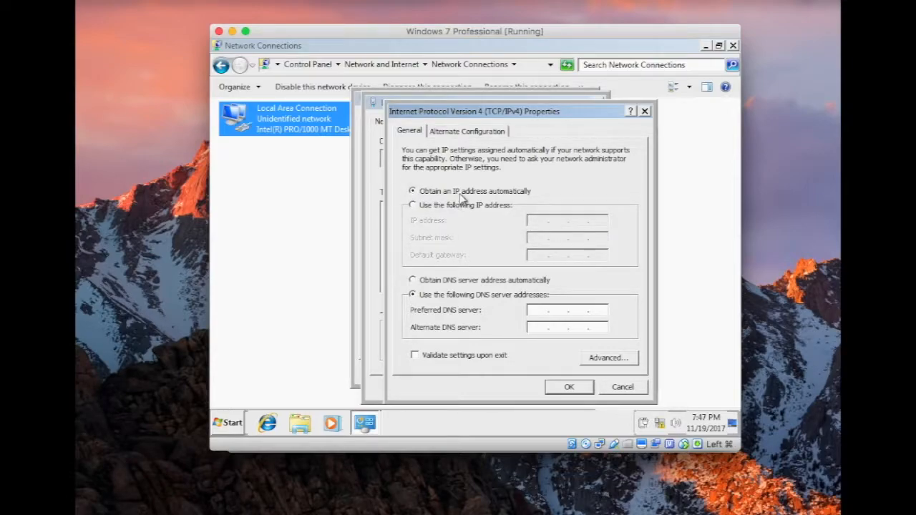
{"action": "left_click", "coordinate": [412, 281]}
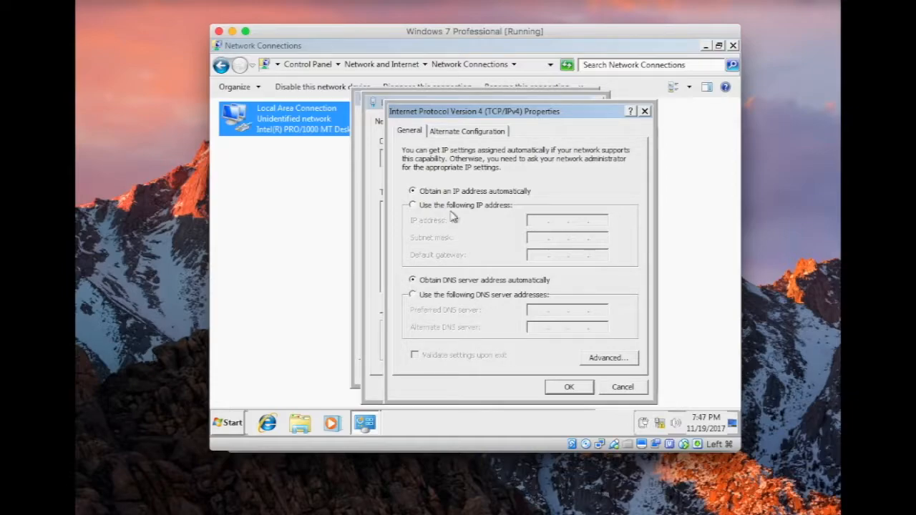
{"action": "left_click", "coordinate": [568, 387]}
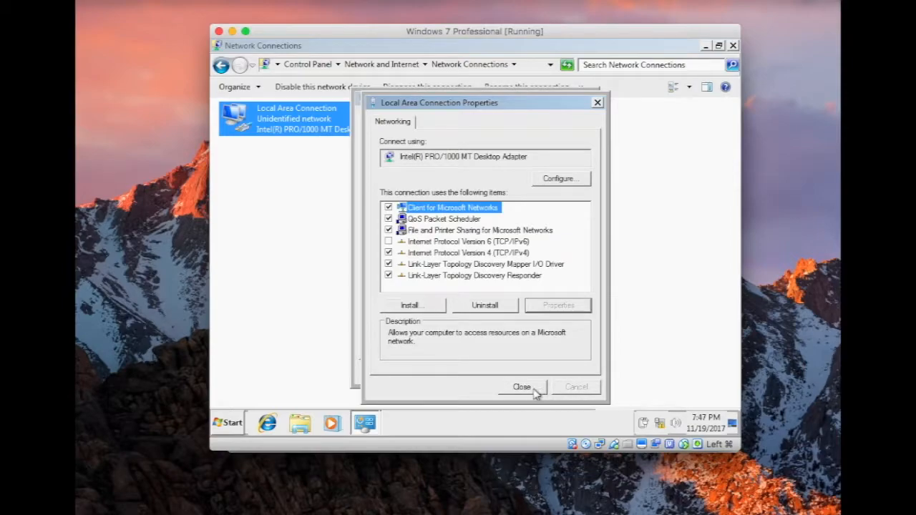
{"action": "left_click", "coordinate": [530, 389]}
{"action": "left_click", "coordinate": [566, 371]}
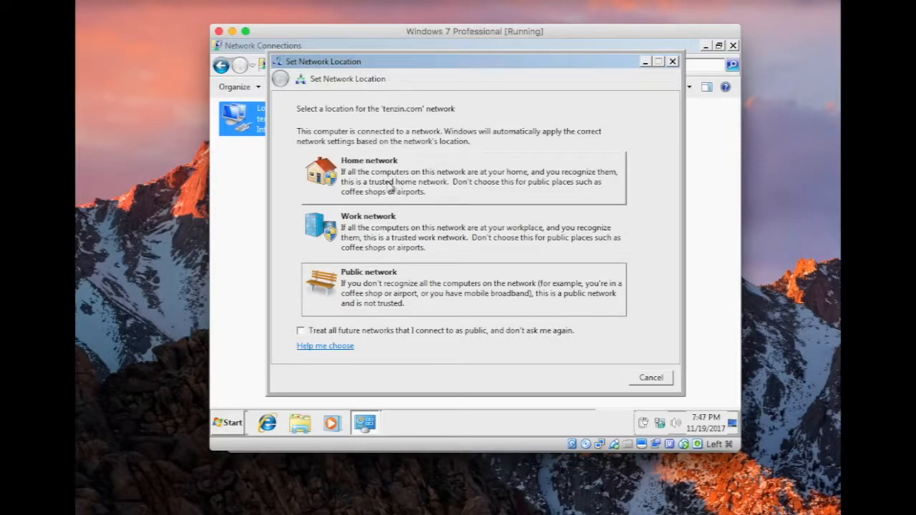
Set the new network's location to Work network and minimize the Network Connections window
{"action": "left_click", "coordinate": [377, 228]}
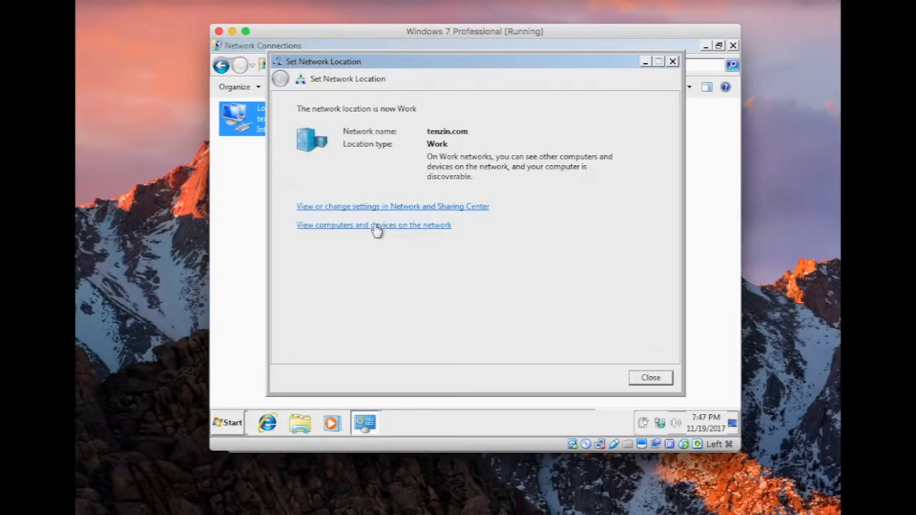
{"action": "left_click", "coordinate": [641, 377]}
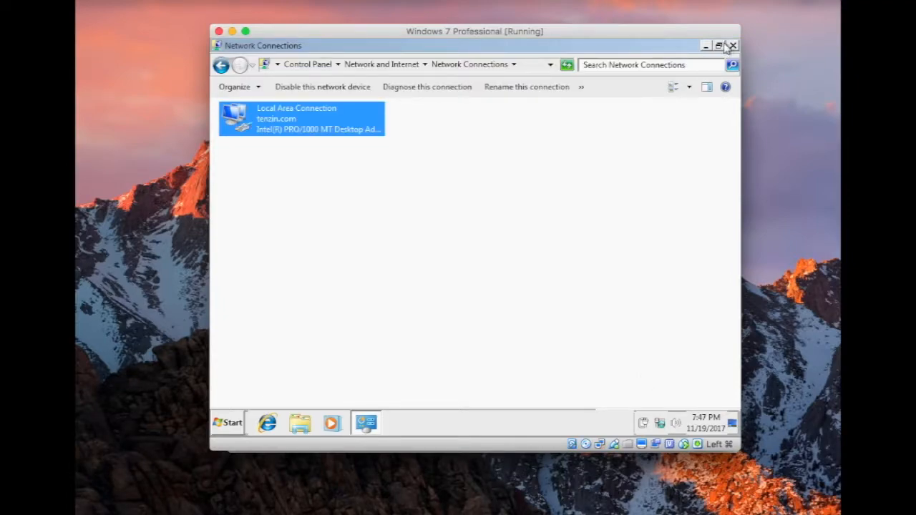
{"action": "left_click", "coordinate": [706, 46]}
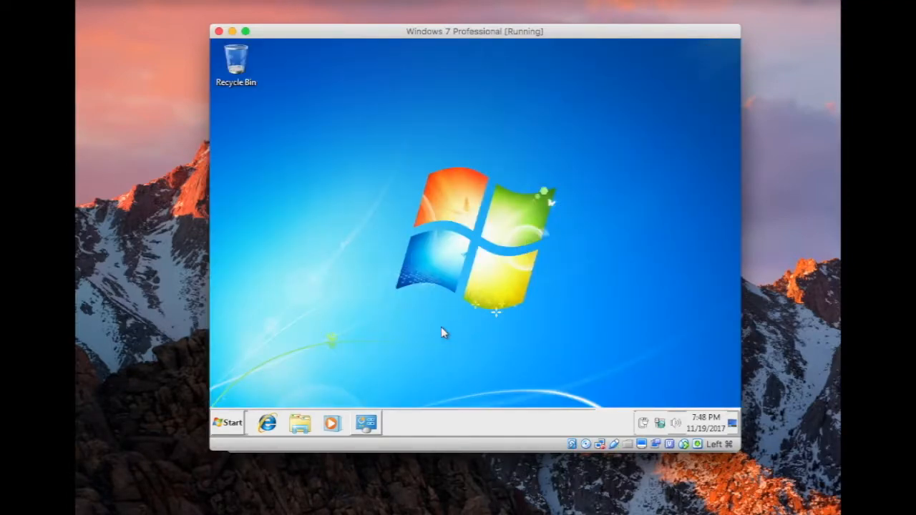
Open a Command Prompt on the Windows 7 client and run ipconfig to check its IP configuration
{"action": "left_click", "coordinate": [236, 421]}
{"action": "left_click", "coordinate": [272, 389]}
{"action": "type", "text": "cmd"}
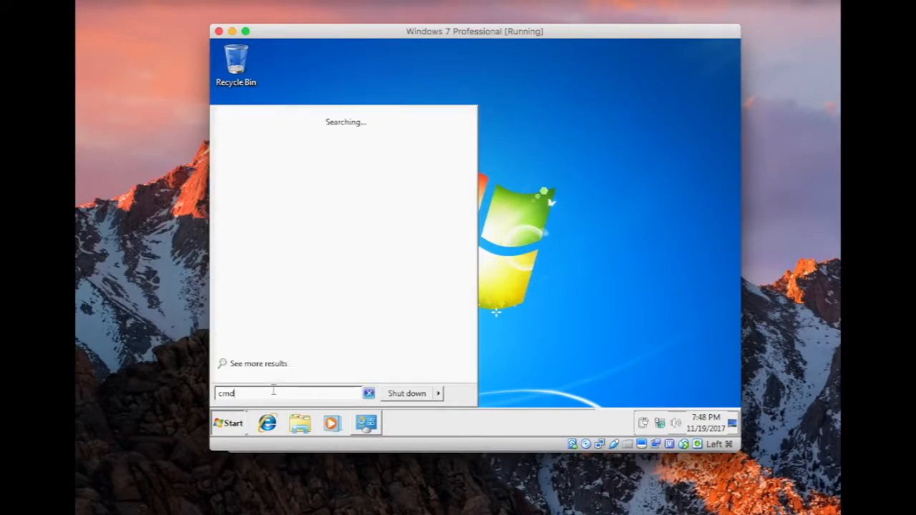
{"action": "key", "text": "Return"}
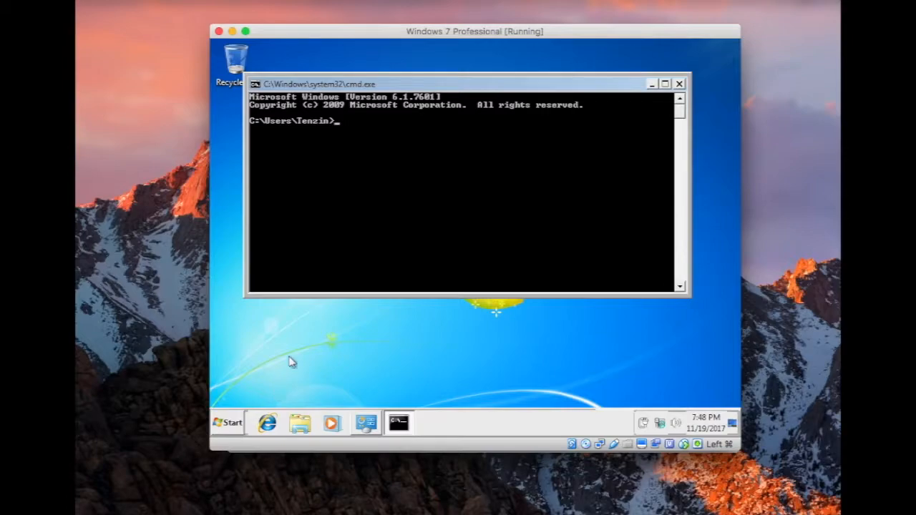
{"action": "type", "text": "ipconfig"}
{"action": "key", "text": "Return"}
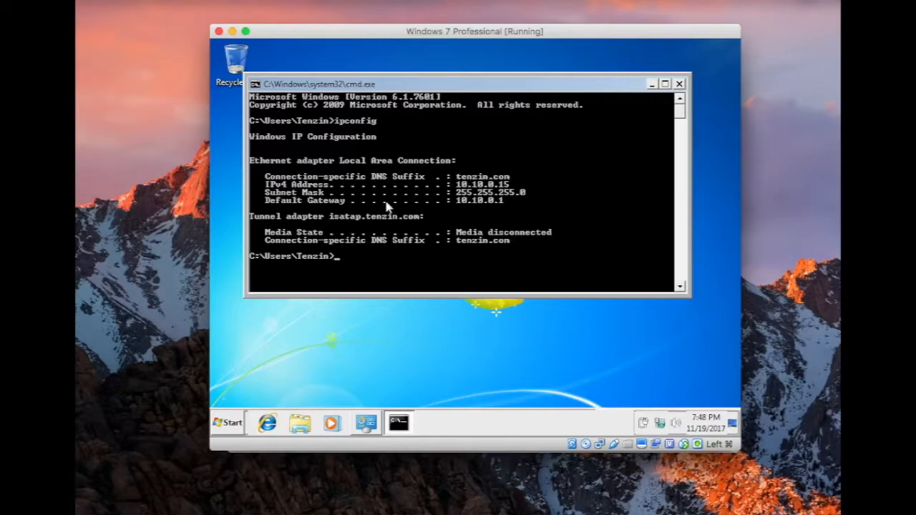
Run ipconfig /all to examine the client's full DHCP lease, gateway and DNS details
{"action": "key", "text": "Up"}
{"action": "type", "text": "/all"}
{"action": "key", "text": "Return"}
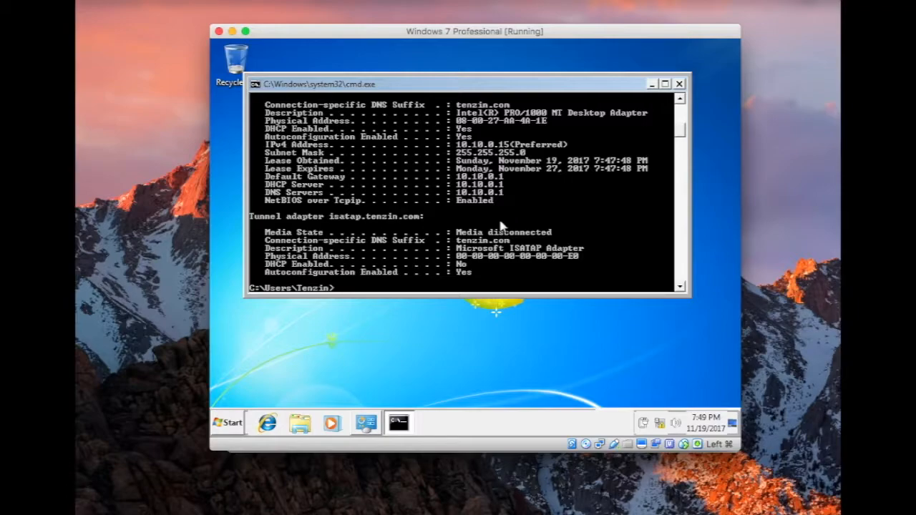
Ping the server at 10.10.0.1 to test connectivity, and close the Command Prompt
{"action": "type", "text": "ng 10.10.0."}
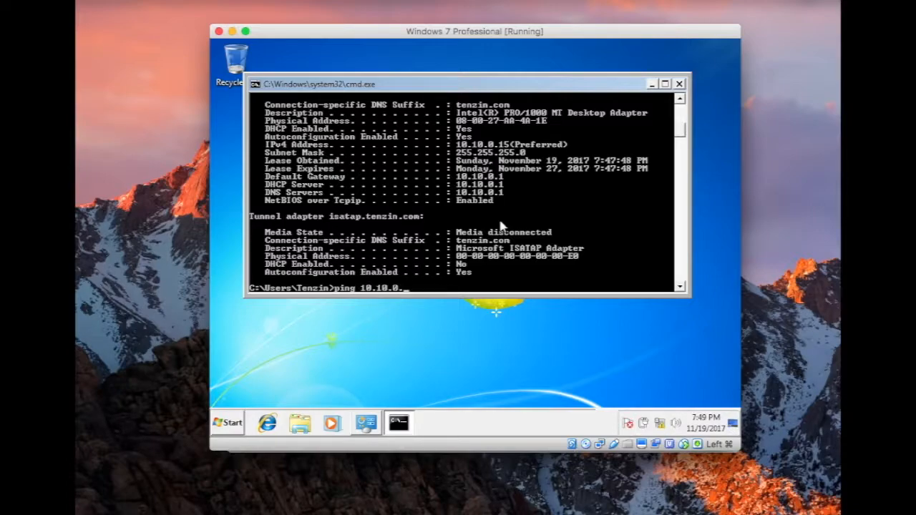
{"action": "type", "text": "1"}
{"action": "key", "text": "Return"}
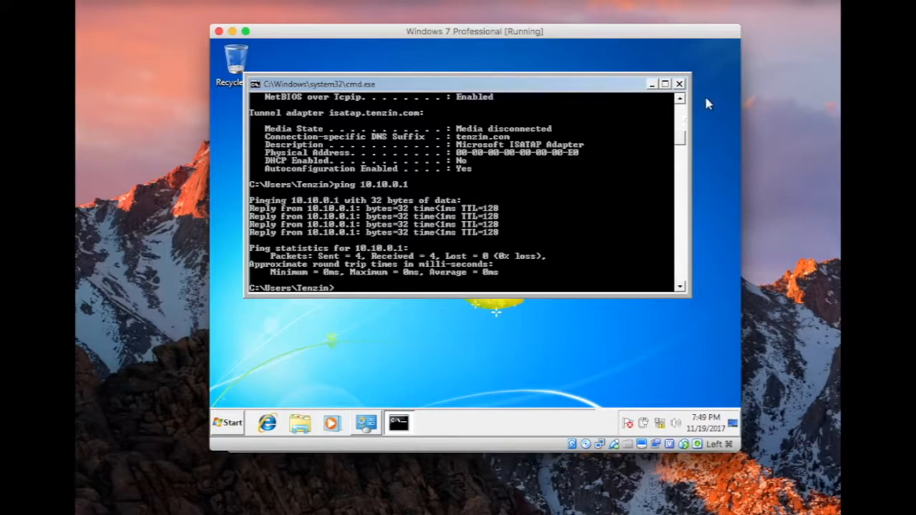
{"action": "left_click", "coordinate": [680, 85]}
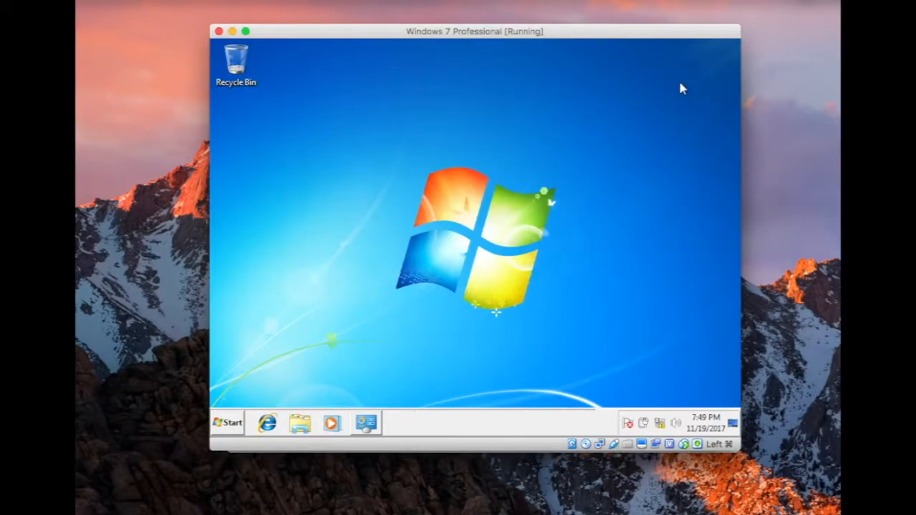